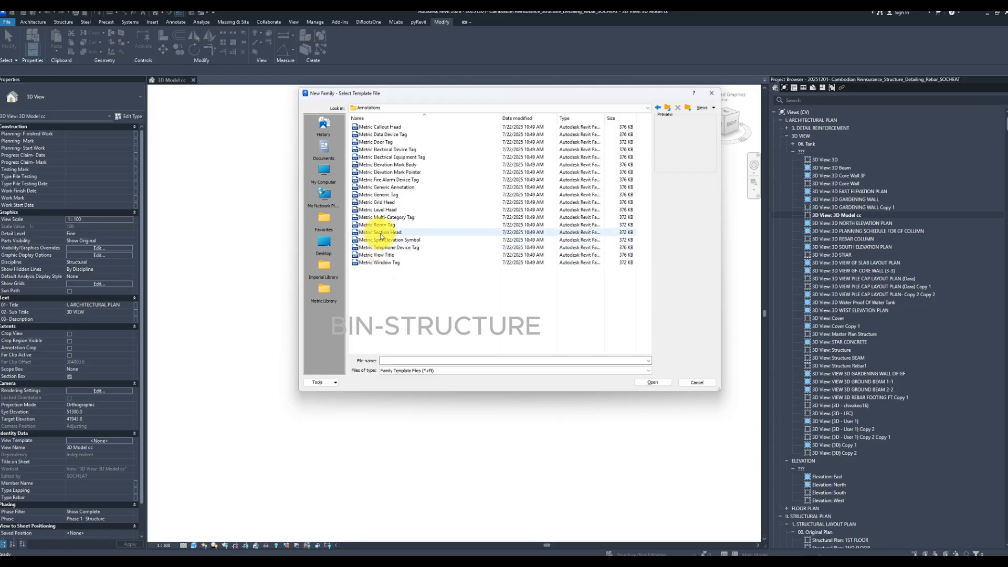
- Start a family from the Metric Spot Elevation Symbol template and add a line offset 2.1 above the horizontal reference plane
click(373, 240)
click(649, 382)
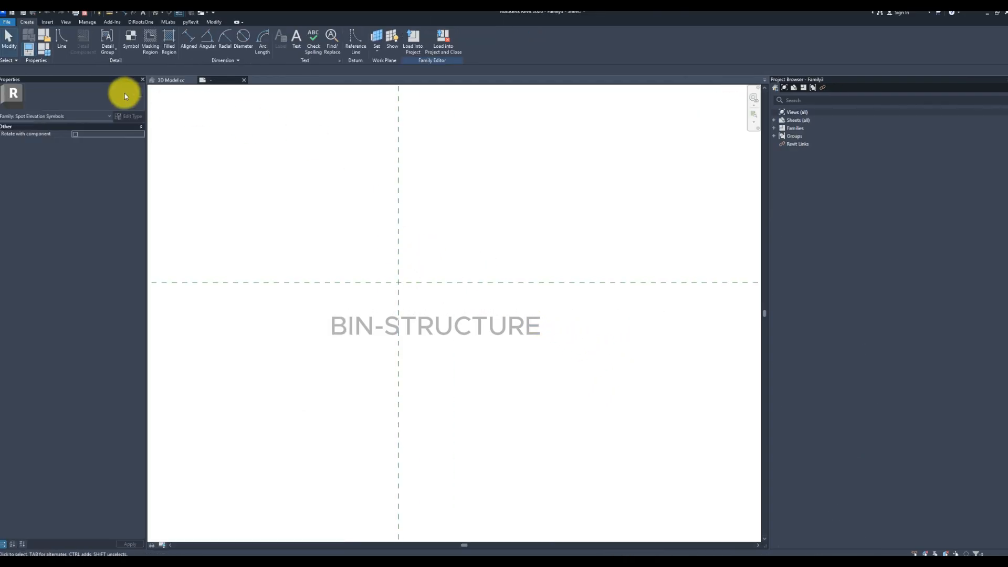
click(60, 36)
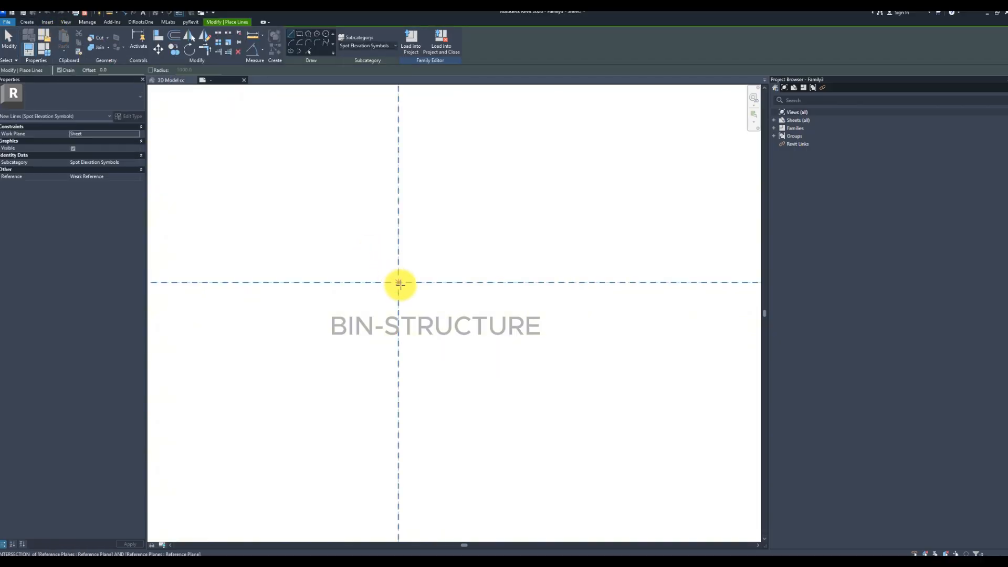
click(308, 52)
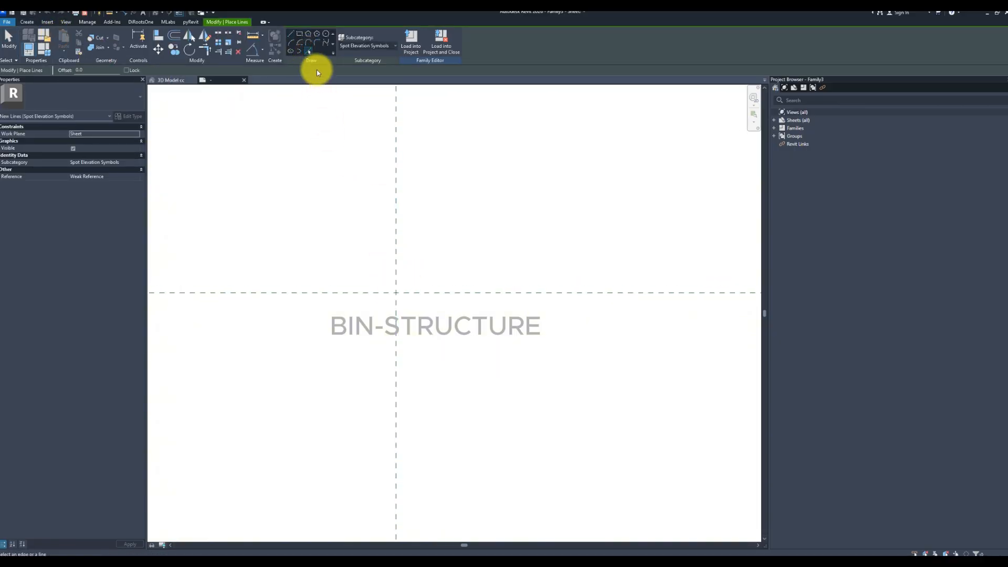
click(90, 70)
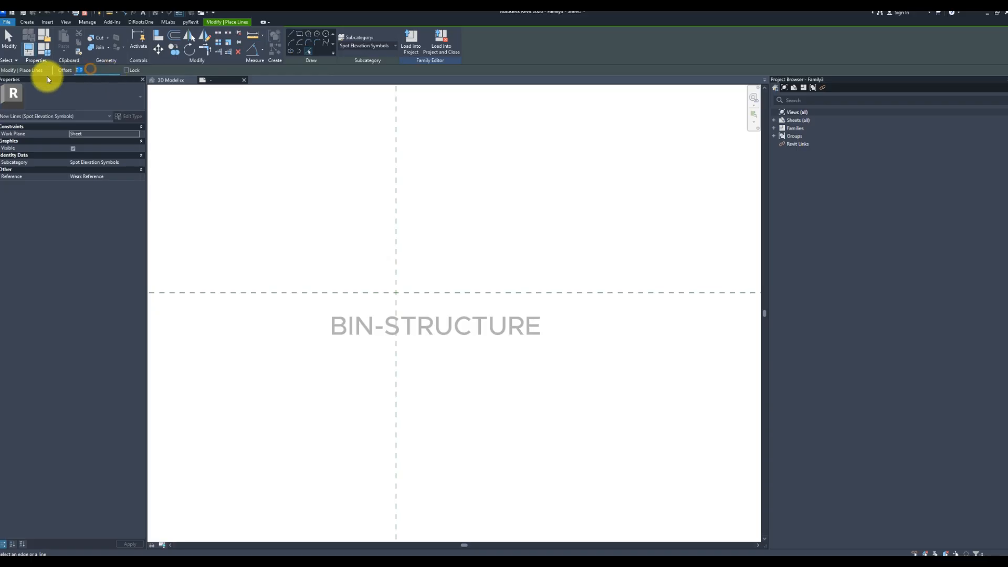
click(416, 270)
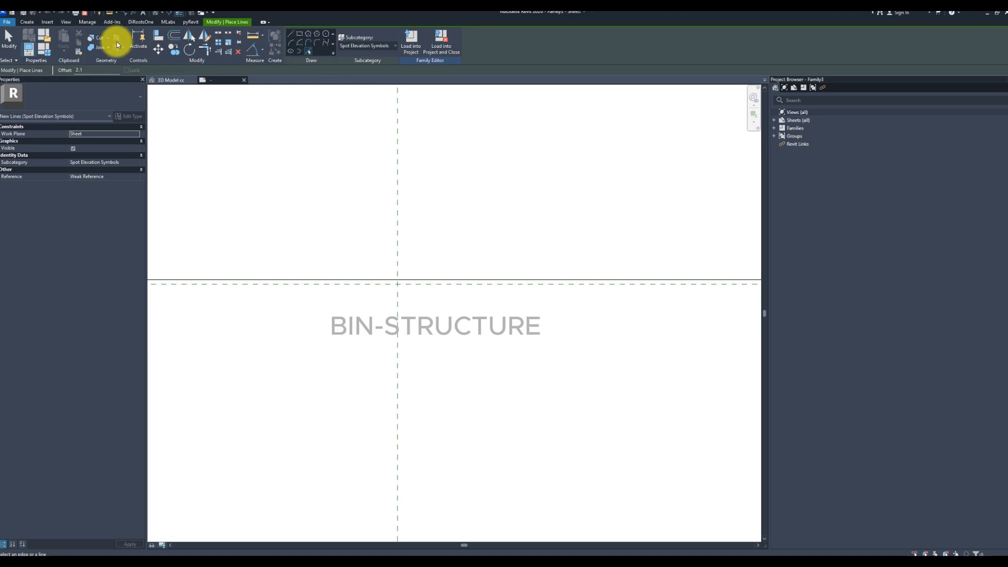
click(292, 36)
scroll(397, 289, up, 5)
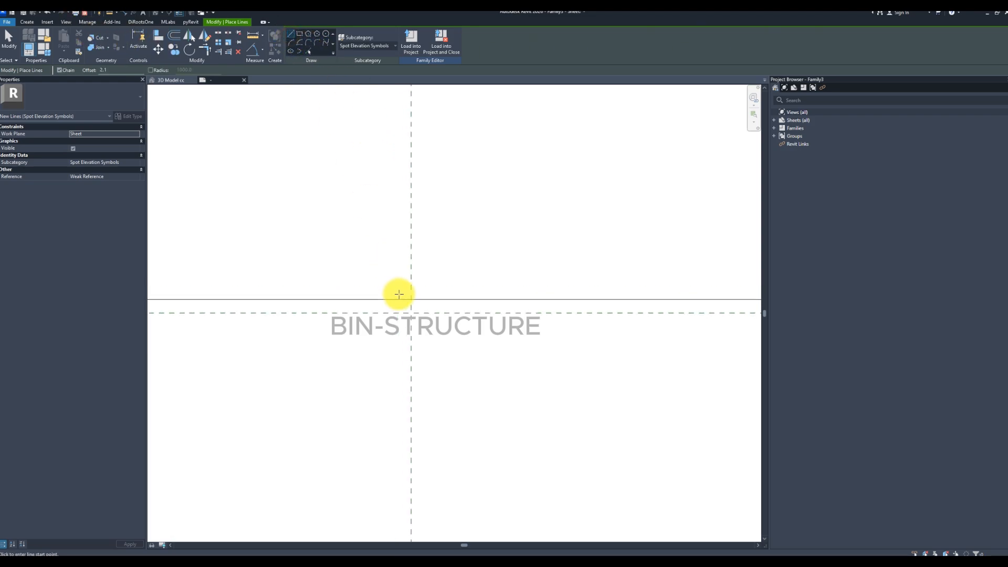
click(412, 315)
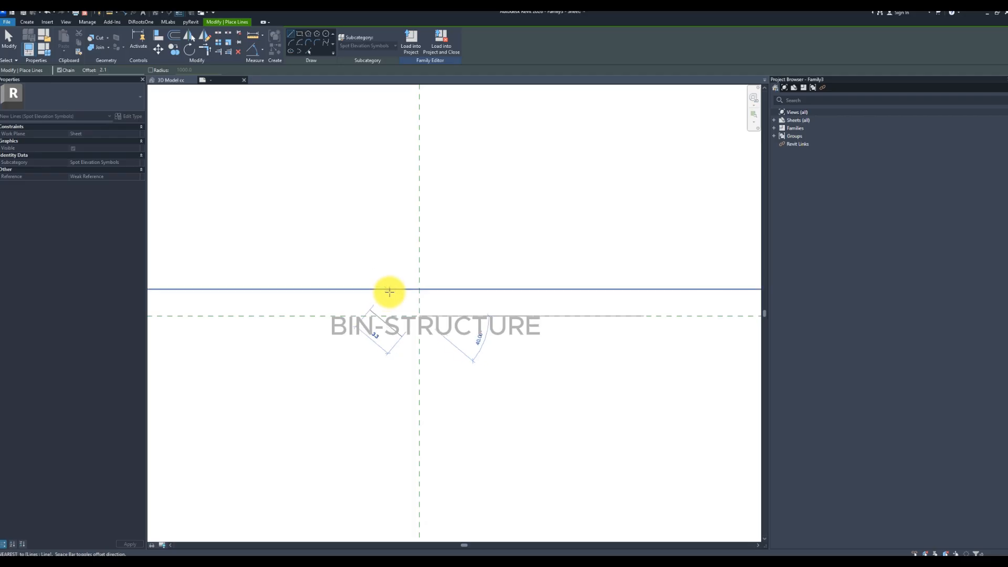
key(Escape)
- With offset 0, draw a diagonal line about 3.0 long from the reference plane intersection up and left to the horizontal line
drag(118, 69, 80, 77)
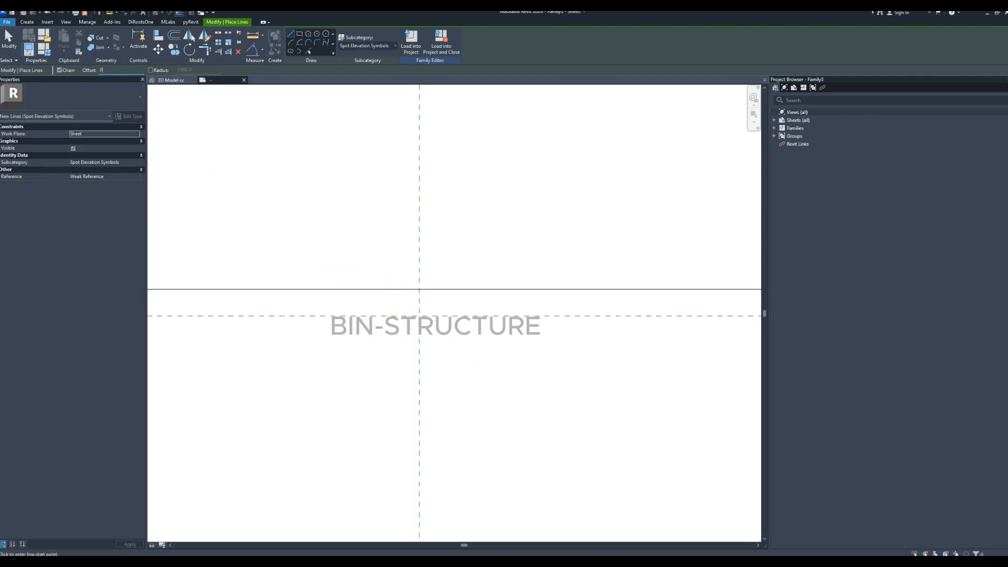
click(292, 39)
scroll(394, 267, up, 2)
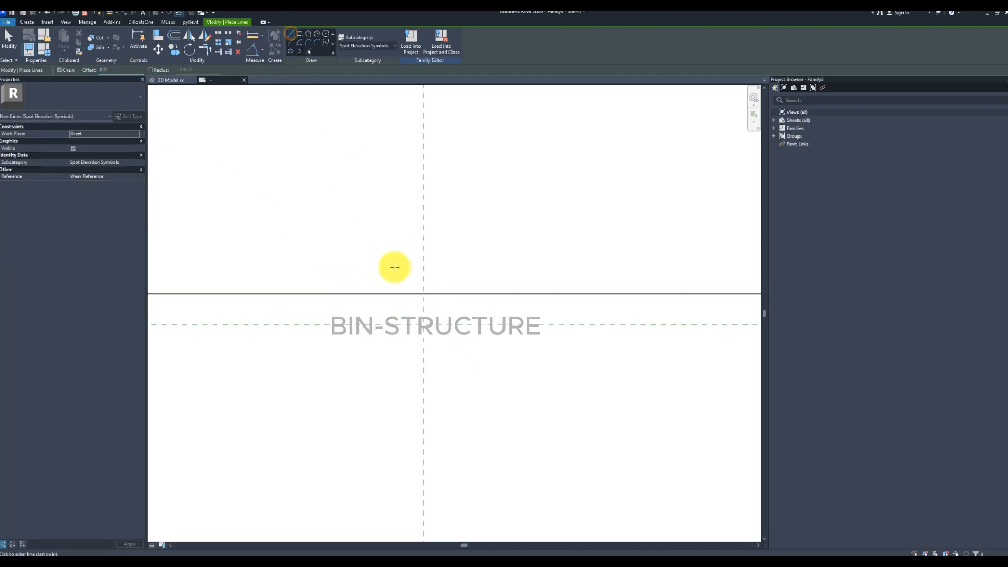
click(433, 343)
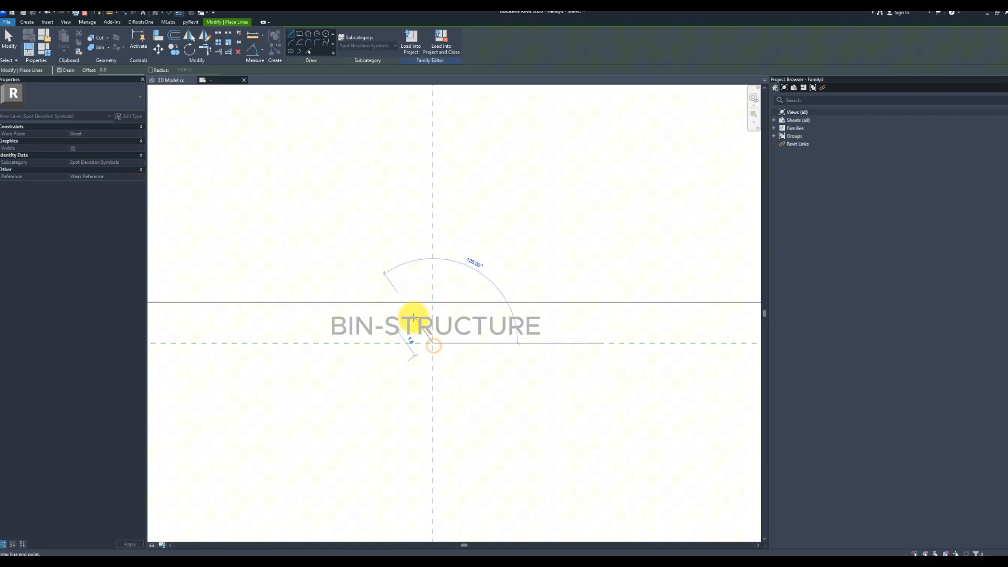
click(389, 301)
key(Escape)
key(Escape)
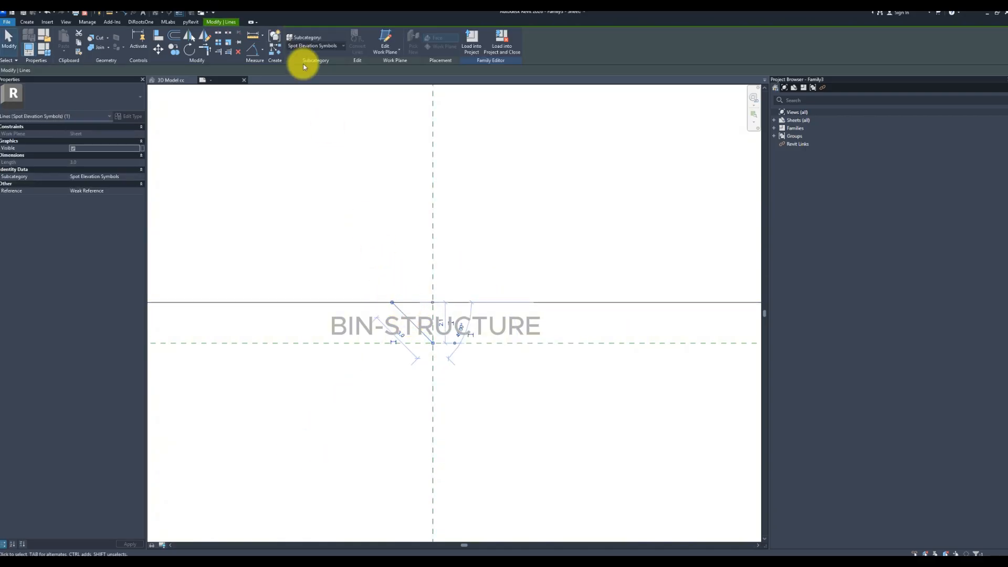
- Mirror the diagonal line about the vertical reference plane to form a V
click(190, 36)
click(433, 326)
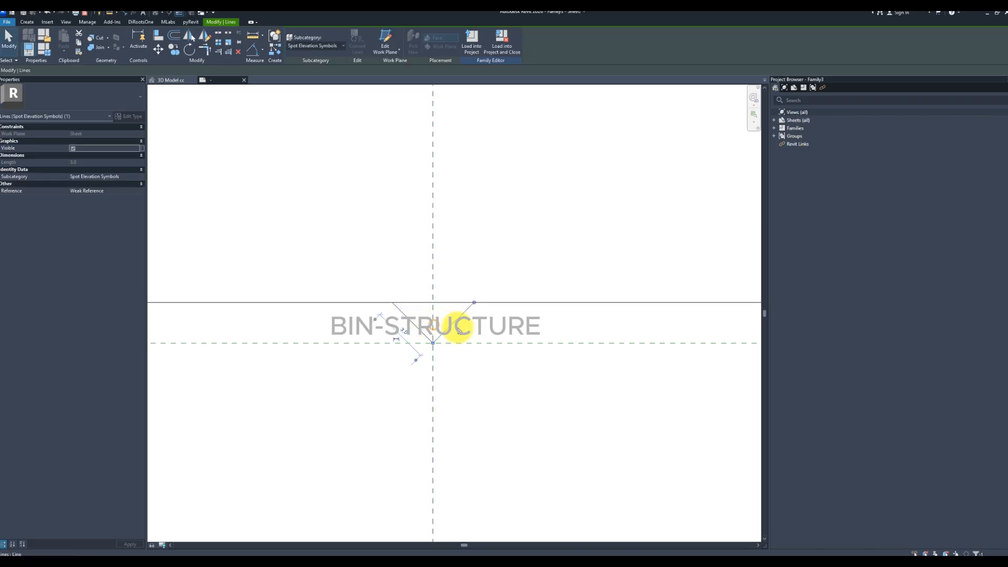
click(468, 331)
- Trim the horizontal line's left end to the upper end of the left diagonal, forming a corner
scroll(475, 332, down, 1)
scroll(431, 314, down, 1)
middle_drag(476, 333, 414, 296)
scroll(417, 318, down, 1)
scroll(385, 334, up, 1)
scroll(358, 324, up, 1)
scroll(359, 324, down, 2)
scroll(340, 329, up, 1)
scroll(335, 325, up, 1)
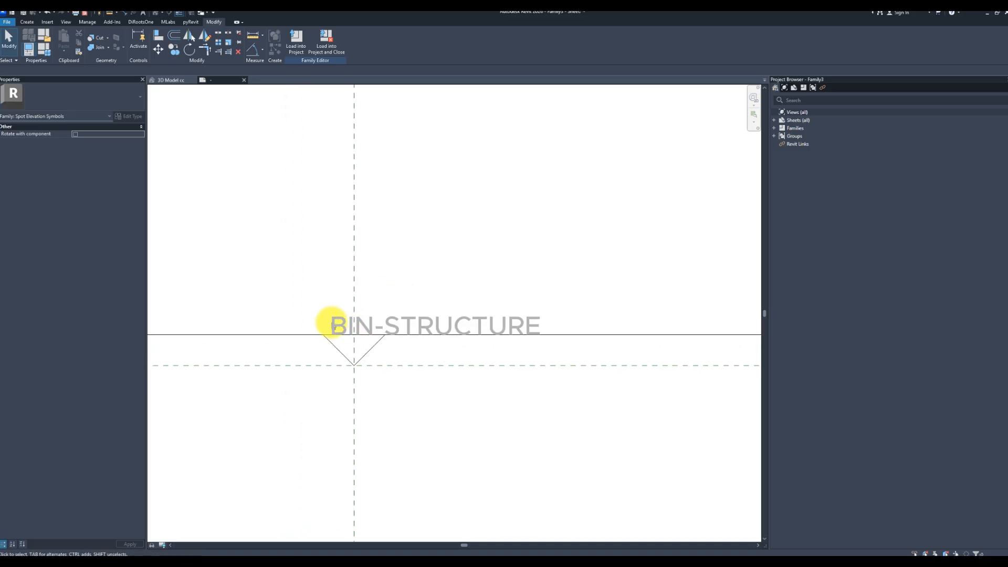
click(334, 335)
click(332, 344)
scroll(382, 308, down, 2)
key(Escape)
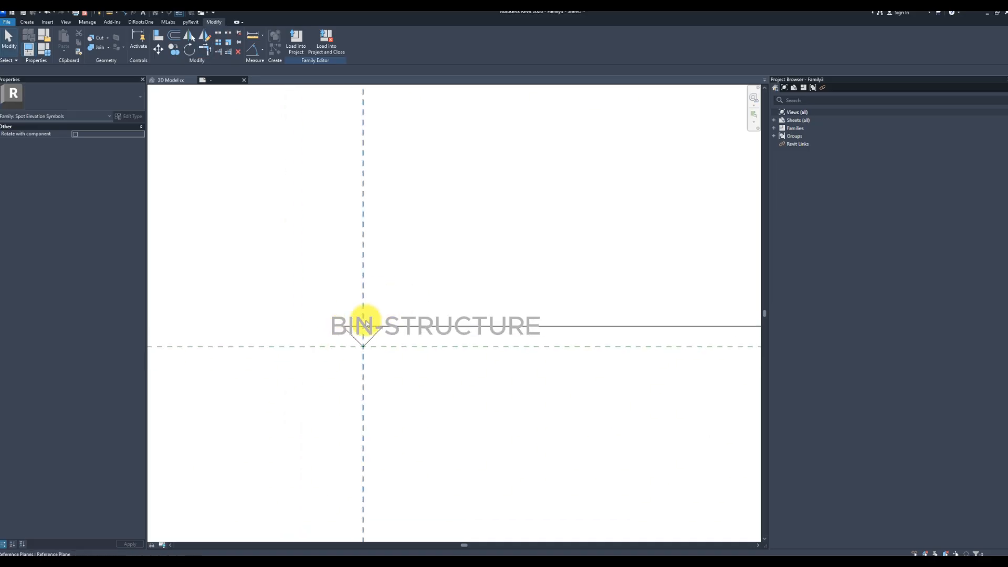
- Draw a vertical line 6 long upward from the reference plane intersection at the V's tip
click(27, 22)
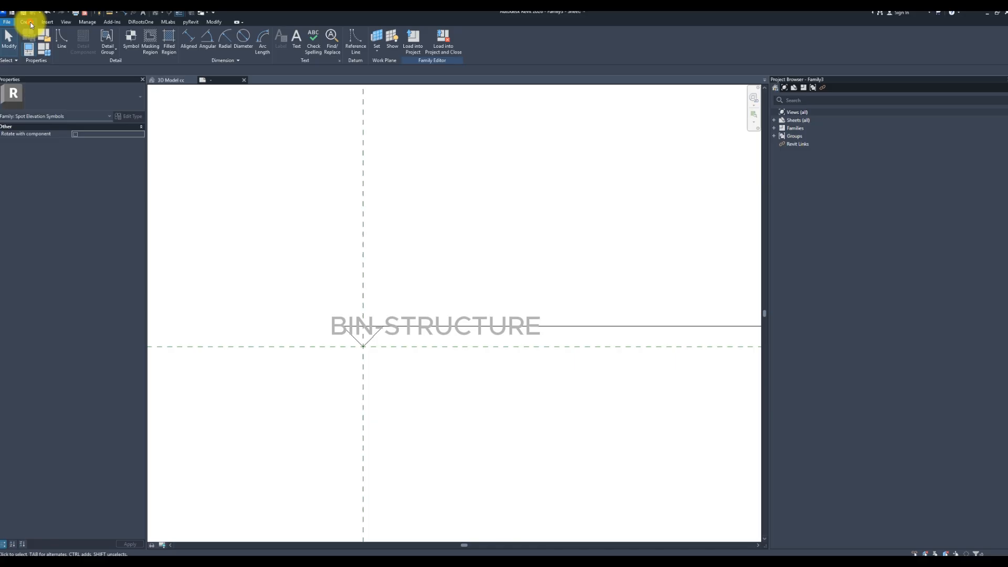
click(62, 41)
click(291, 34)
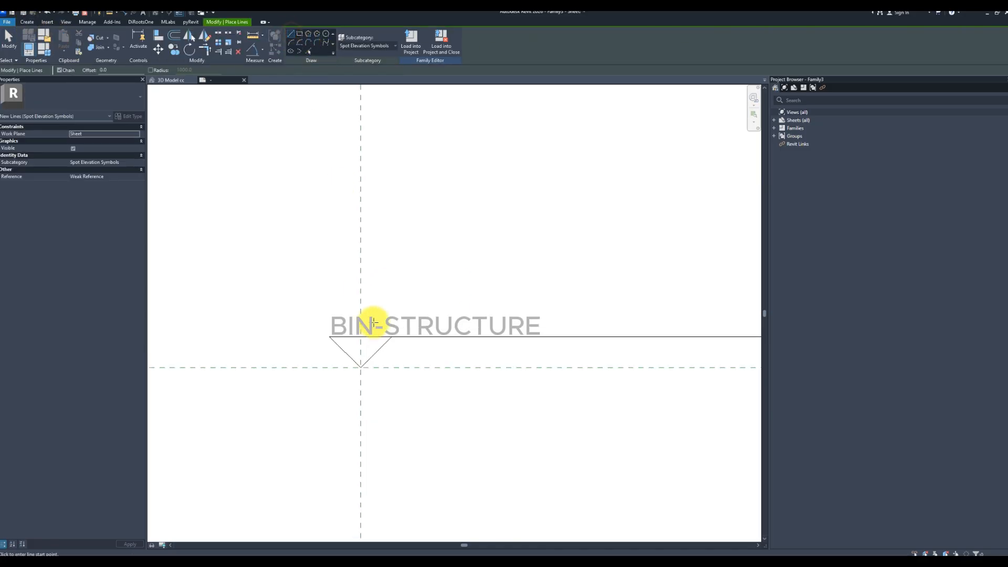
click(361, 367)
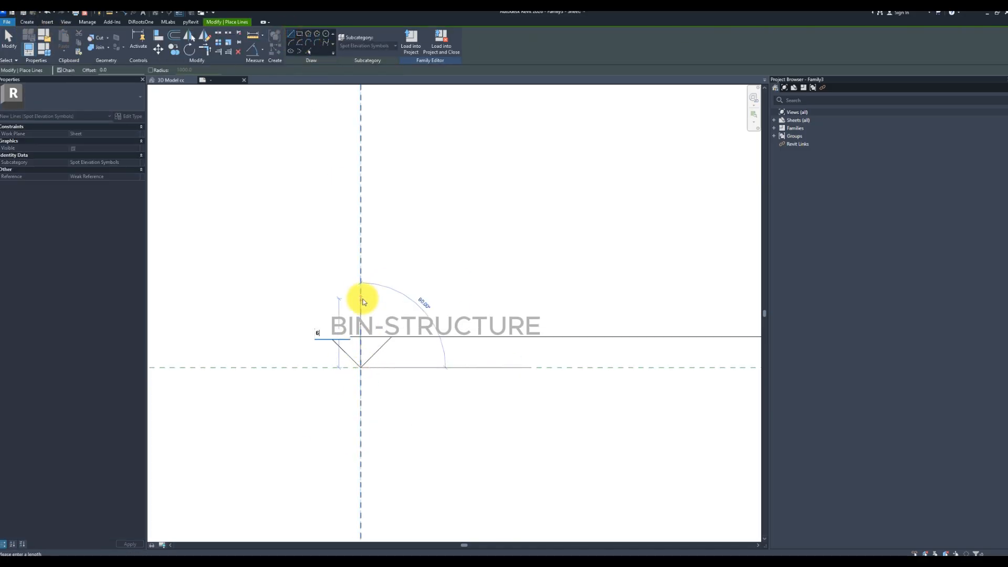
key(Return)
key(Escape)
key(Escape)
scroll(426, 319, down, 2)
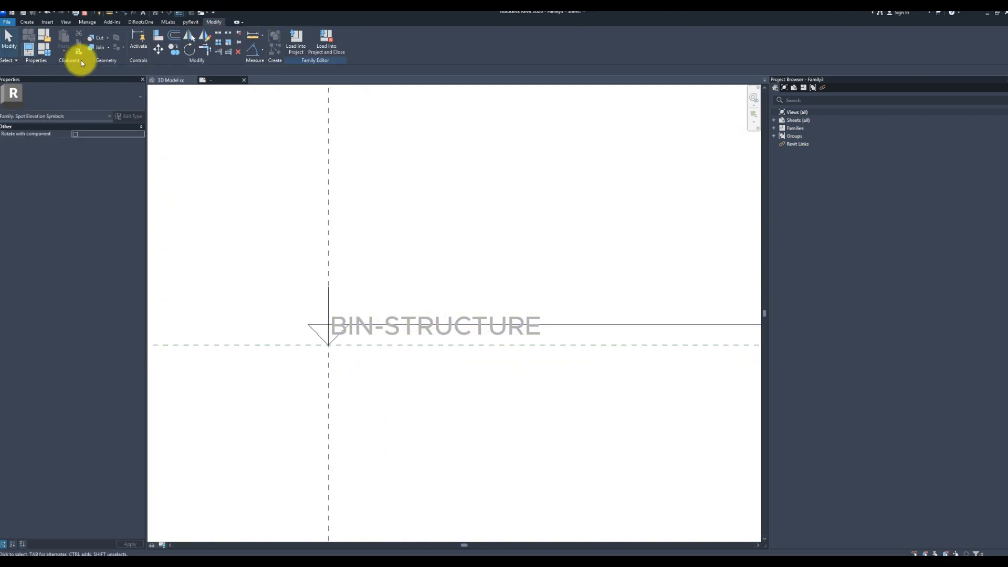
- Draw a vertical helper line to the right of the V, from the horizontal reference plane up across the horizontal line
click(28, 22)
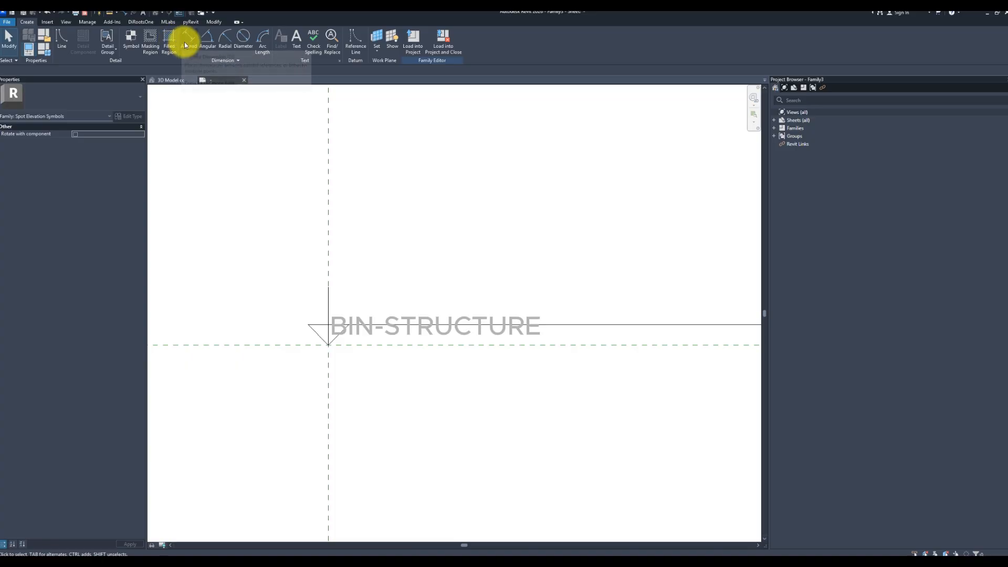
click(63, 41)
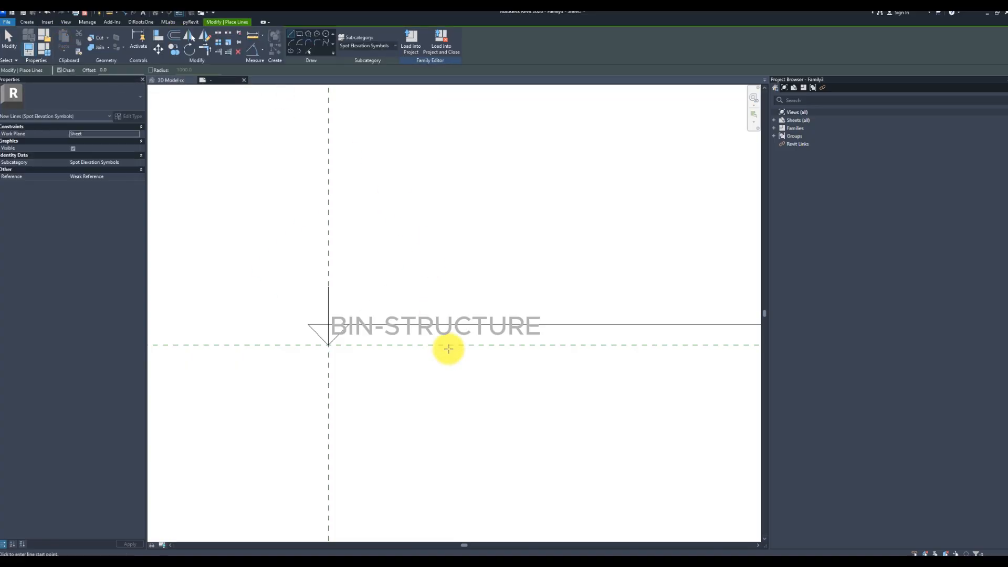
click(450, 344)
click(451, 287)
key(Escape)
key(Escape)
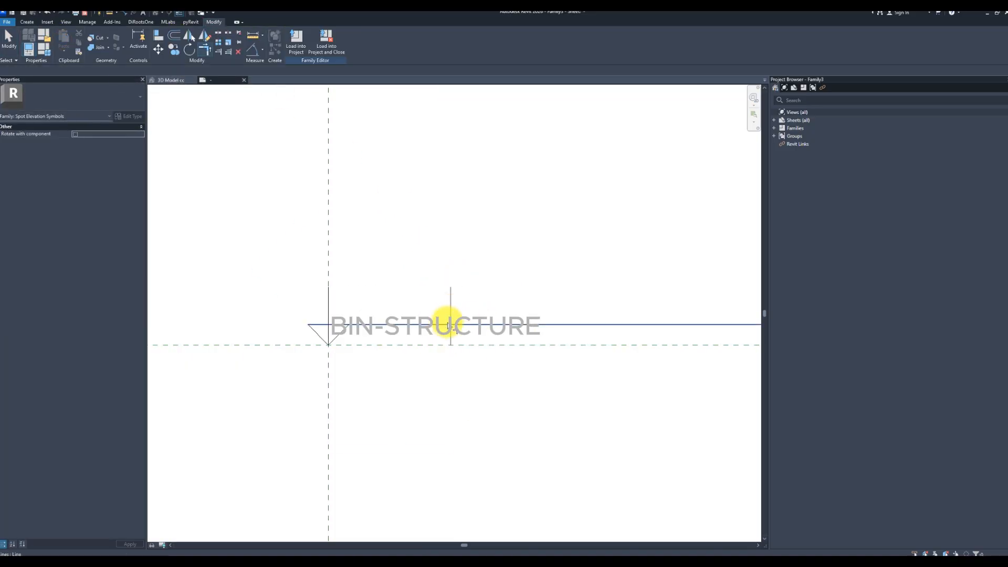
- Trim the horizontal line's right end to the vertical helper line and delete the helper line
click(448, 325)
click(451, 333)
key(Escape)
click(451, 333)
key(Delete)
- Set the horizontal line's length to 14
click(428, 325)
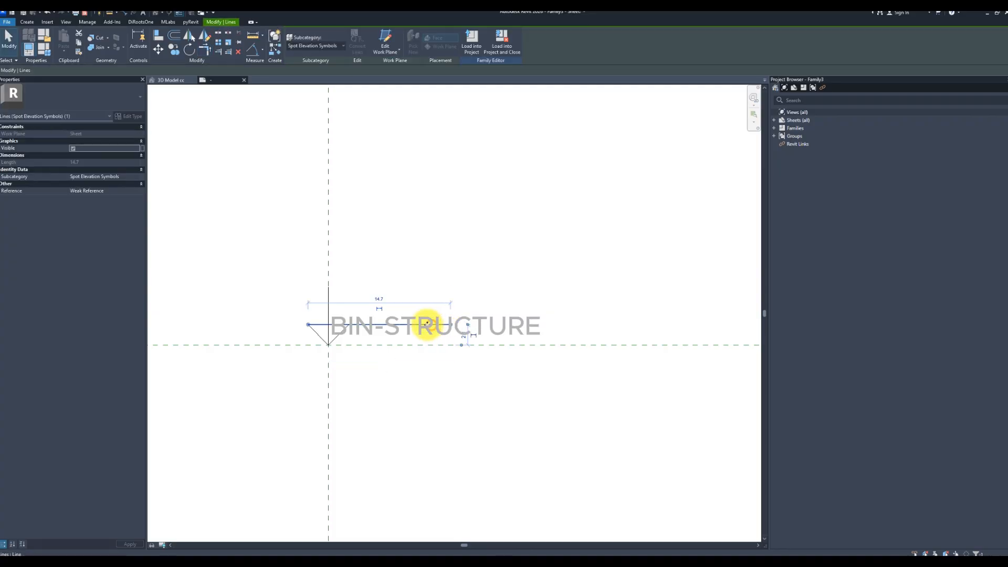
click(374, 299)
key(Return)
key(Escape)
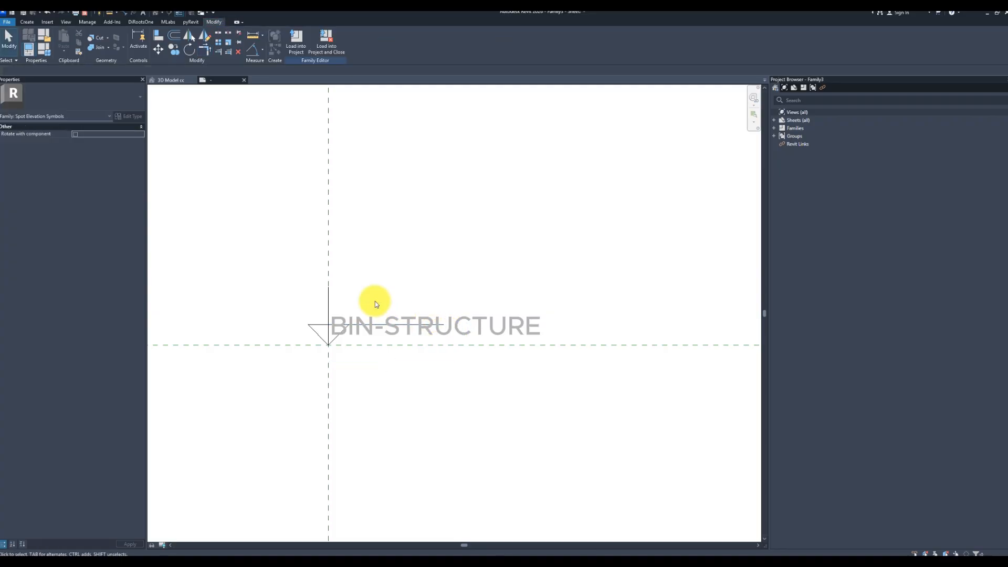
- Mirror the horizontal line about the vertical reference plane so a copy extends to the left
middle_drag(376, 355, 490, 356)
scroll(462, 317, up, 2)
middle_drag(514, 322, 509, 337)
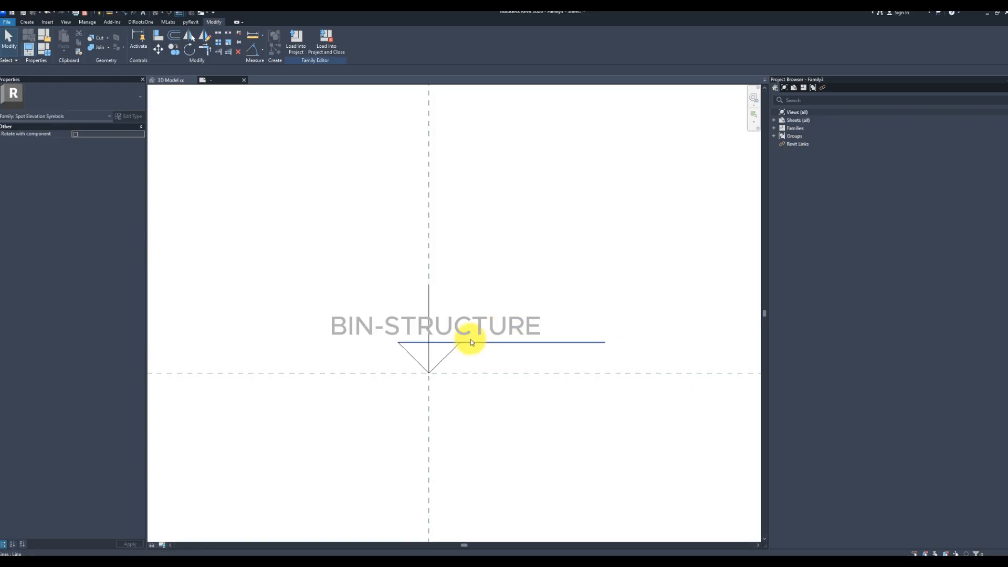
middle_drag(425, 327, 509, 327)
scroll(430, 323, down, 3)
scroll(432, 338, up, 2)
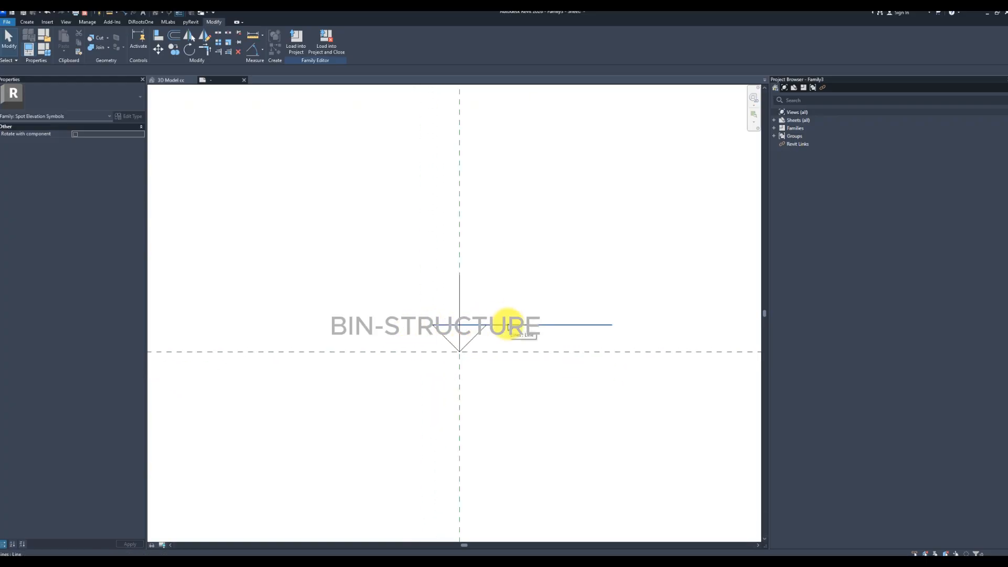
click(508, 326)
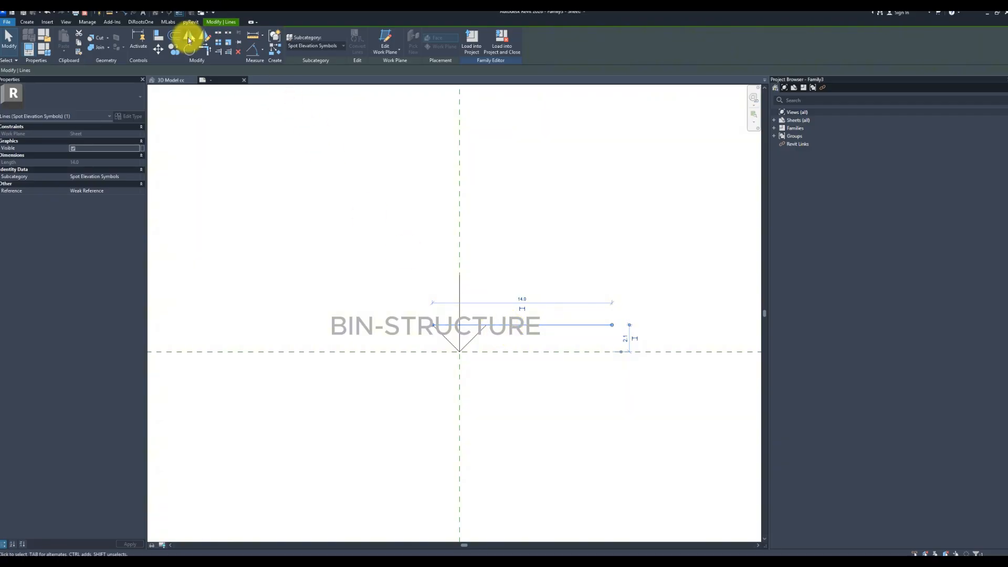
click(190, 35)
click(460, 295)
click(495, 303)
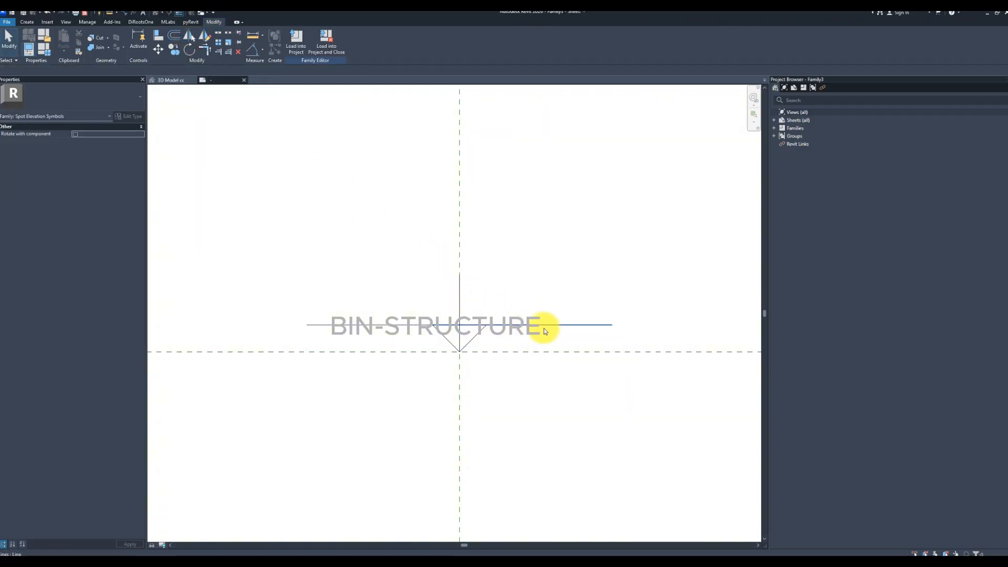
- Delete the original horizontal line that extends to the right of the V
click(544, 326)
key(Delete)
mouse_move(513, 305)
middle_down()
mouse_move(561, 312)
mouse_move(531, 304)
middle_up()
scroll(480, 327, up, 1)
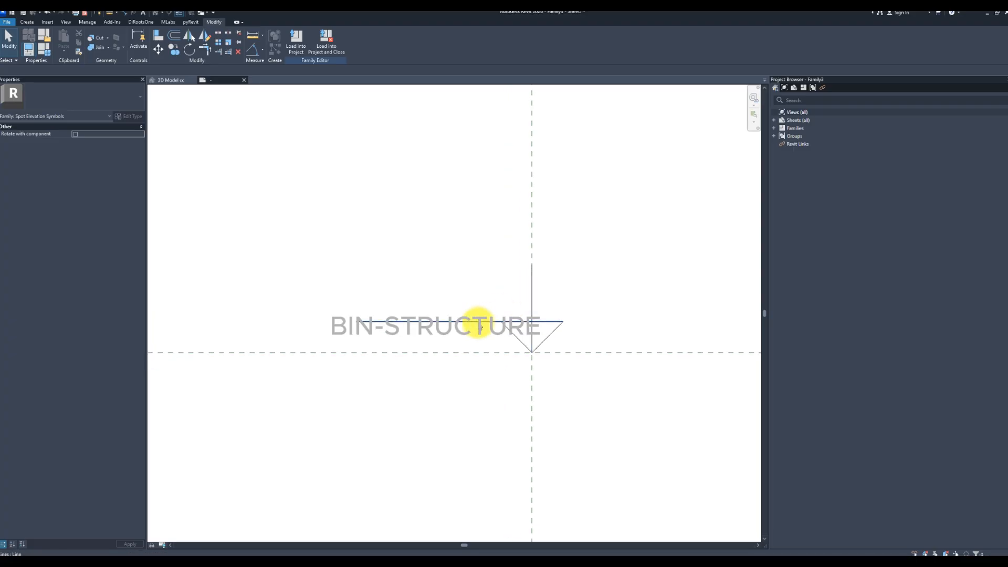
middle_drag(459, 326, 426, 305)
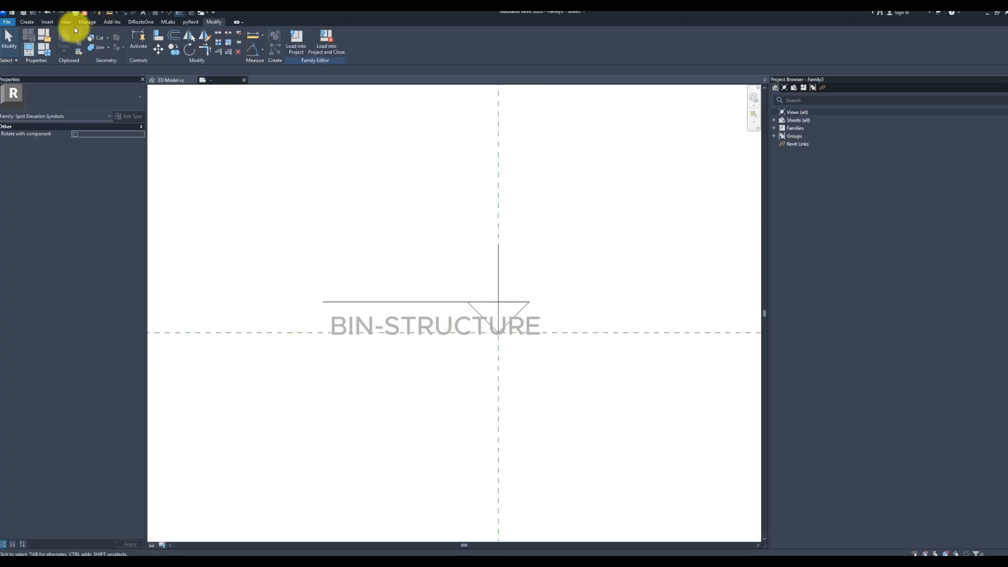
- Create a filled region in the right half of the triangle by picking its three lines and trimming them to a closed boundary
click(27, 22)
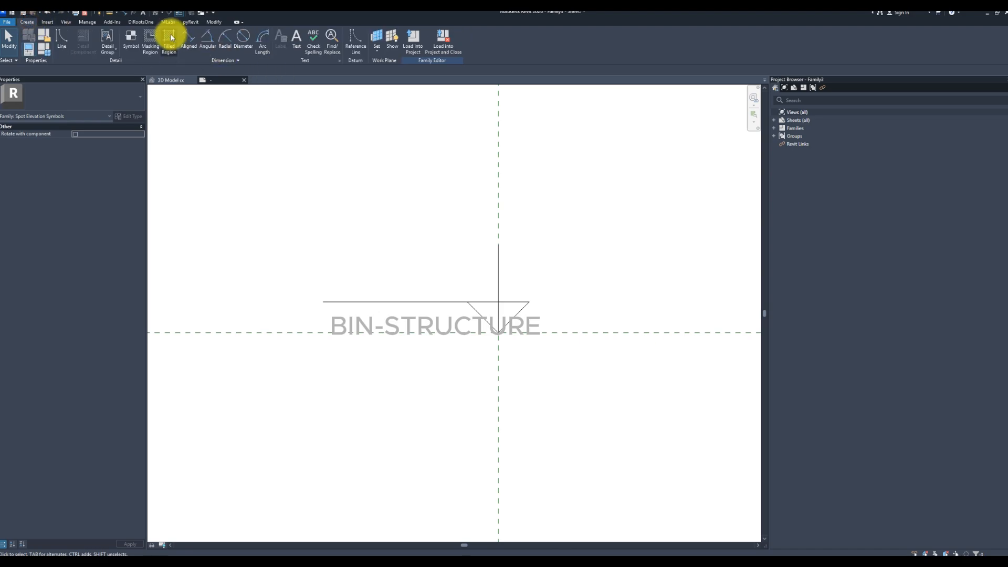
click(169, 40)
click(326, 50)
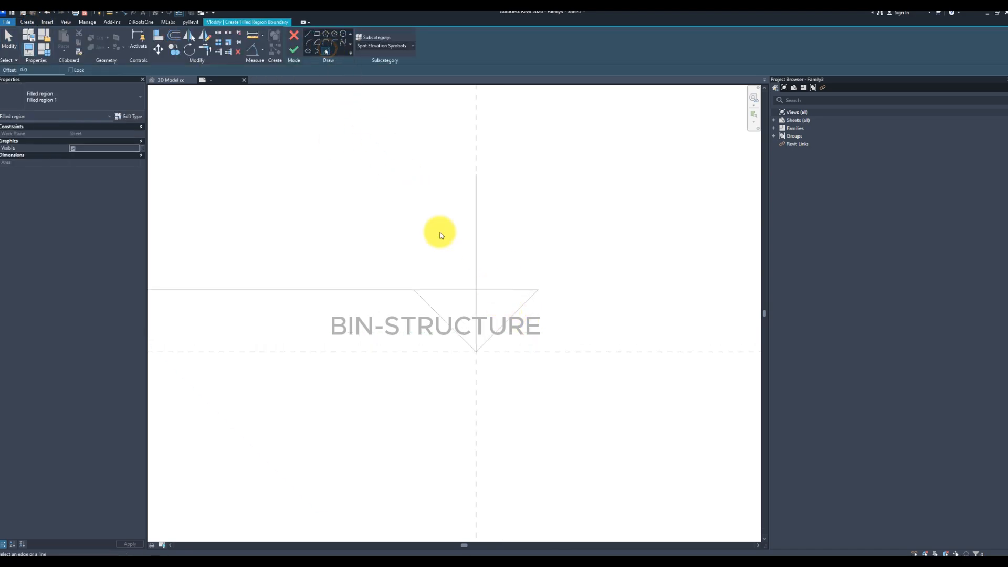
click(506, 324)
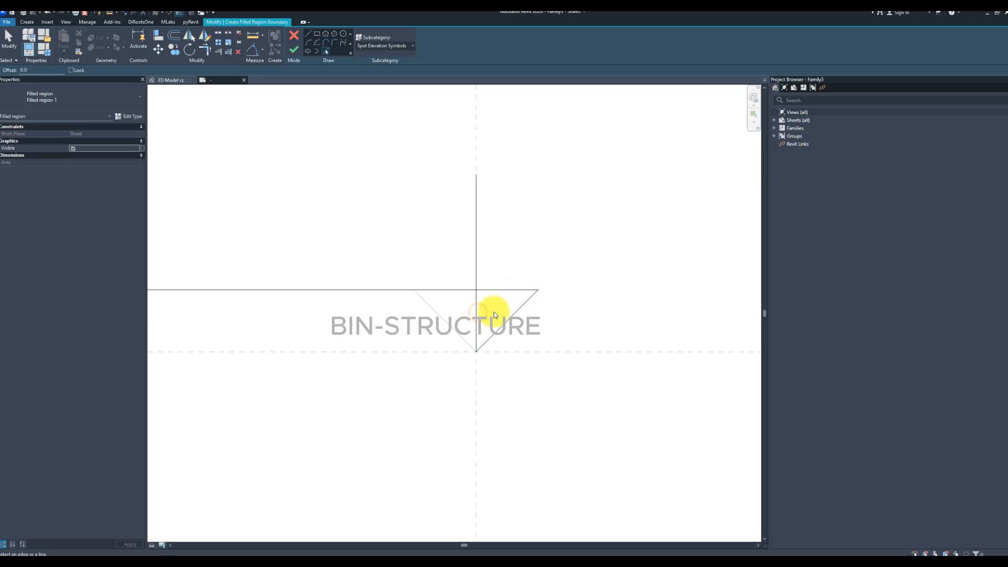
key(t)
key(r)
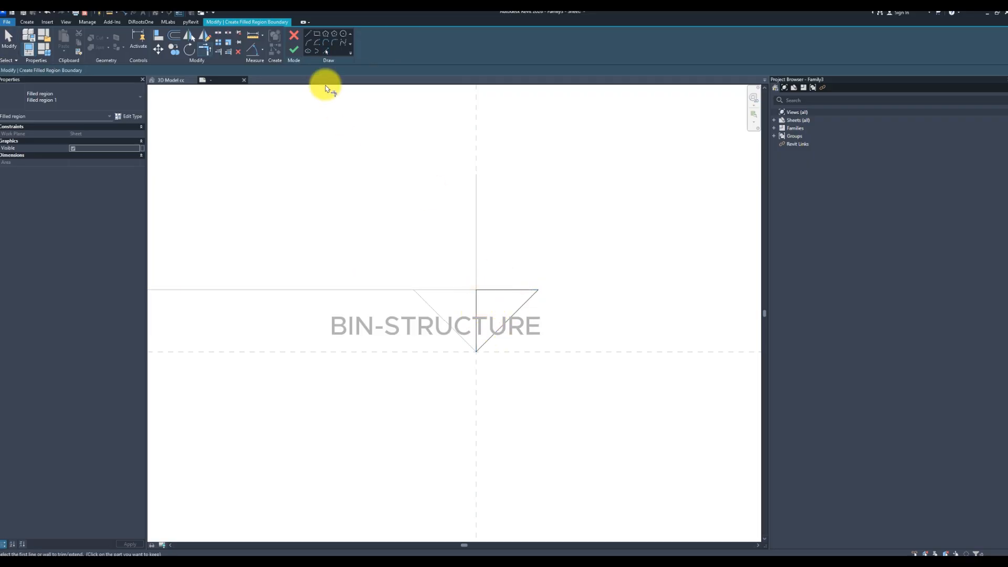
click(294, 50)
scroll(544, 269, down, 3)
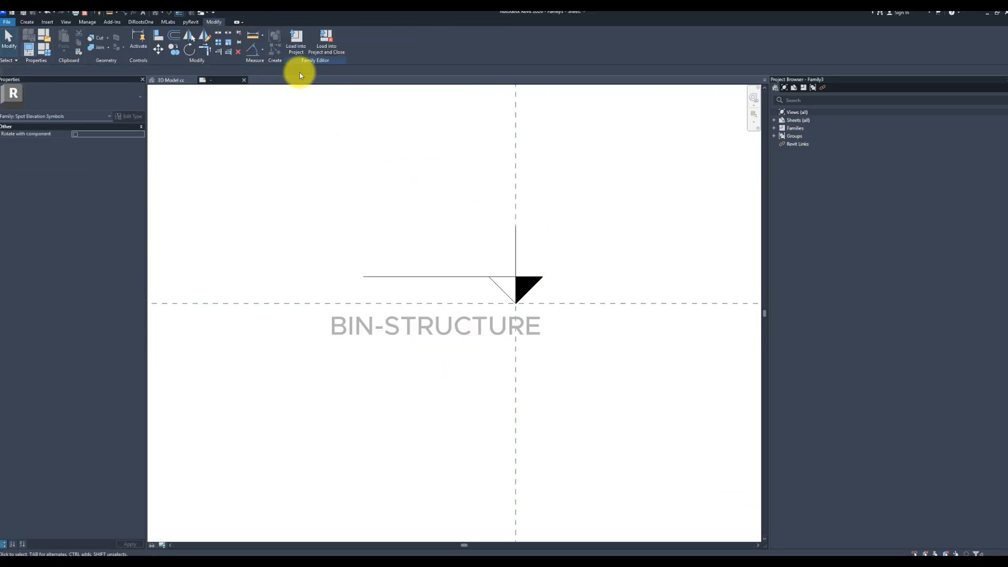
- Save the symbol family as 01-Spot-sing in the 03-Family folder, accepting the file save options and replacing the existing file
click(8, 22)
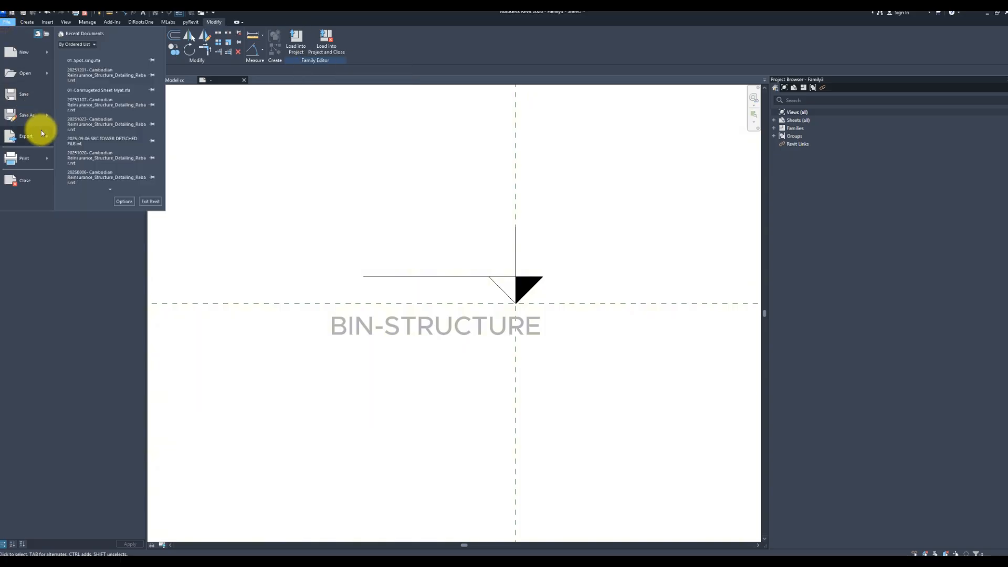
mouse_move(32, 116)
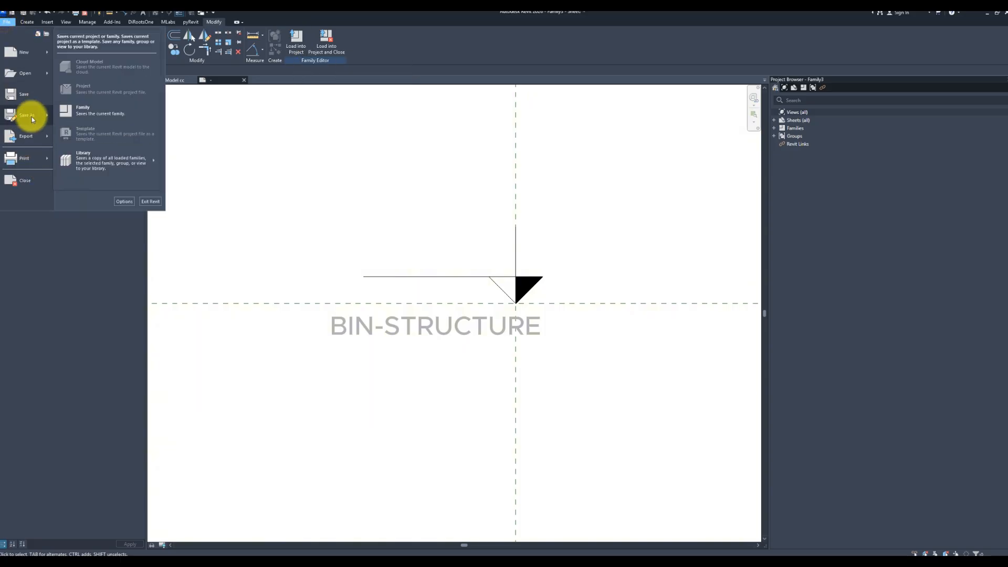
click(89, 112)
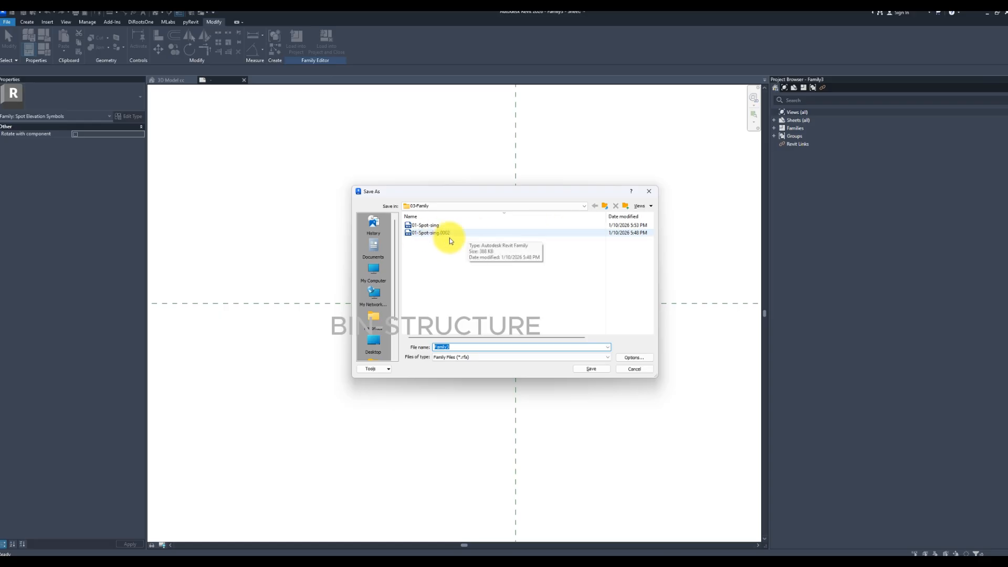
click(422, 224)
click(641, 359)
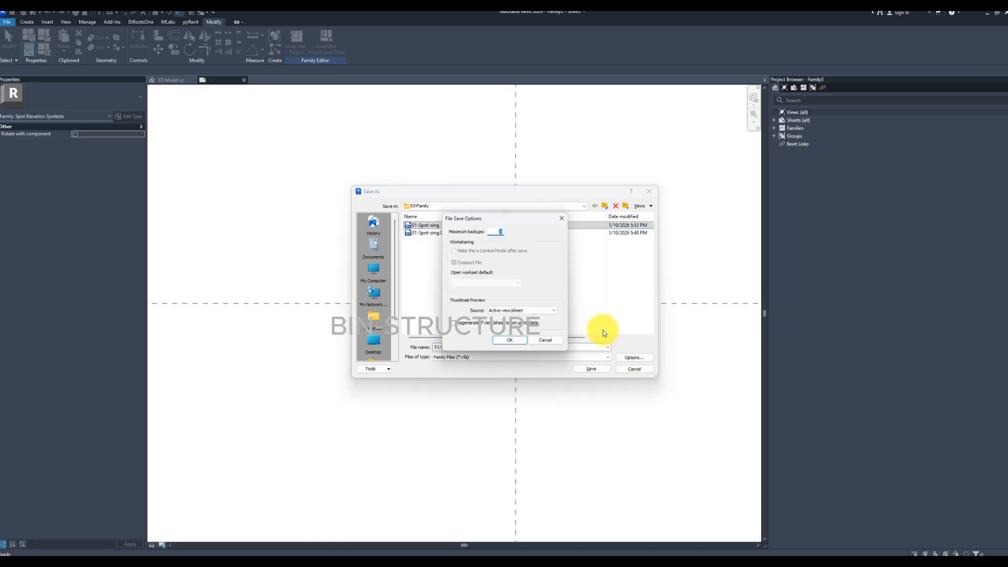
click(510, 340)
click(592, 369)
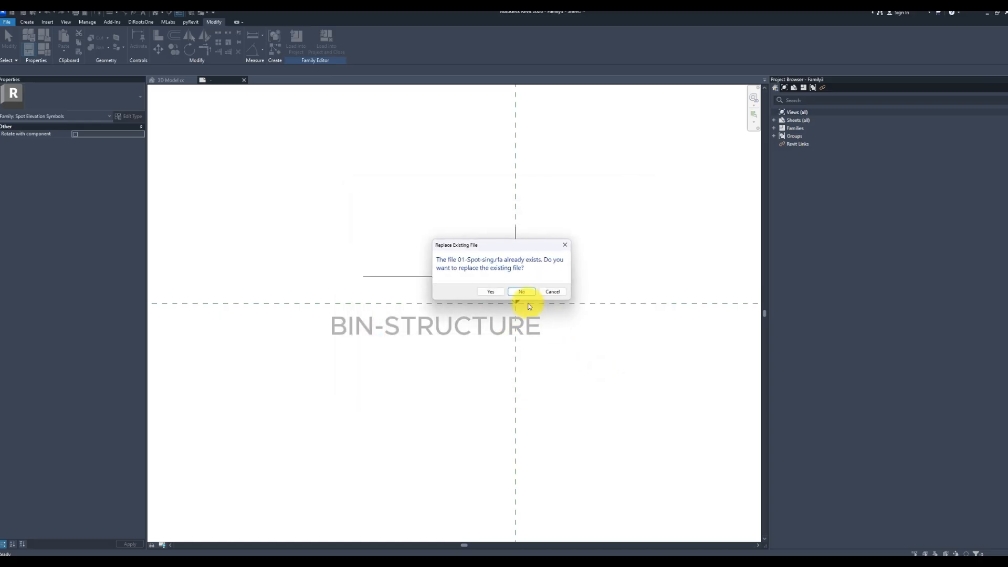
click(499, 292)
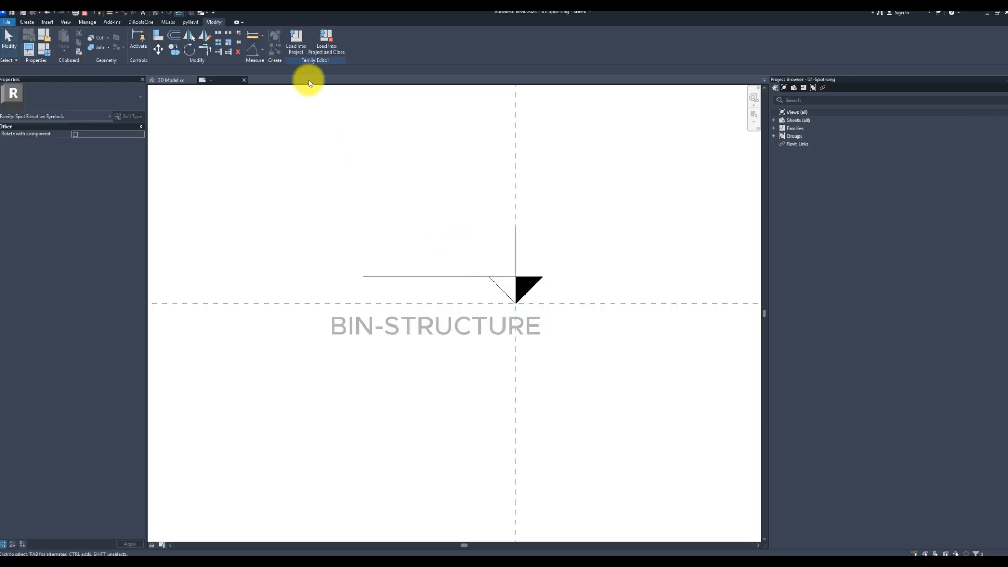
- Load the 01-Spot-sing family into the project, overwriting the existing version, and go to the 3D Model cc view
click(297, 50)
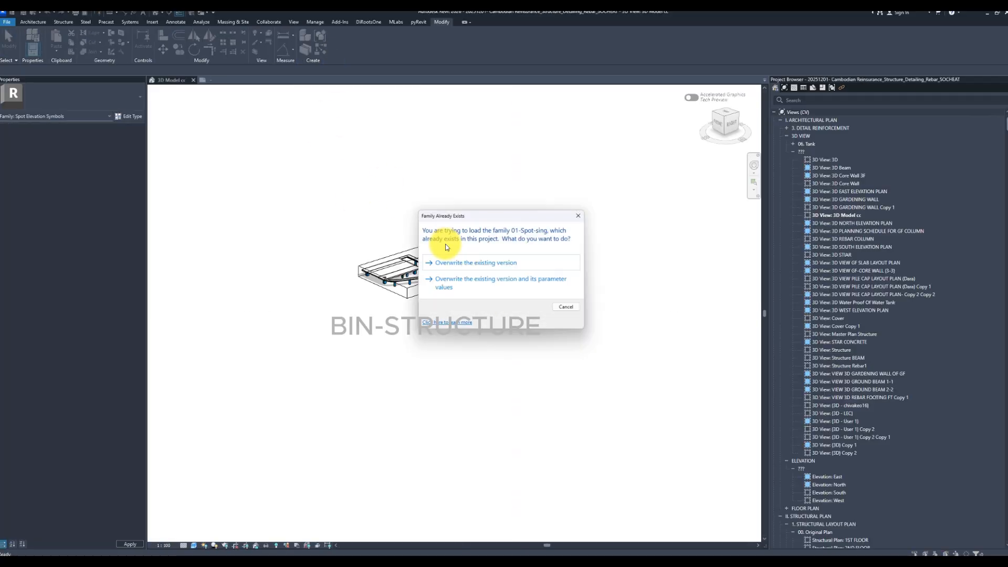
click(461, 262)
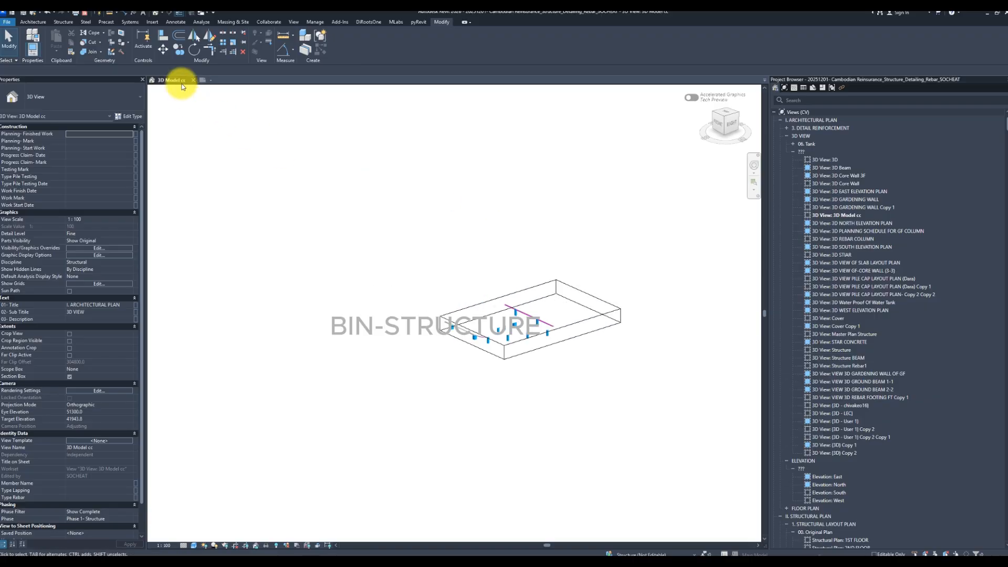
click(179, 79)
- Place a spot elevation with a leader on the slab's outer sloping edge in the 3D view
scroll(530, 306, up, 4)
middle_drag(512, 358, 455, 333)
scroll(475, 332, up, 3)
scroll(526, 276, up, 3)
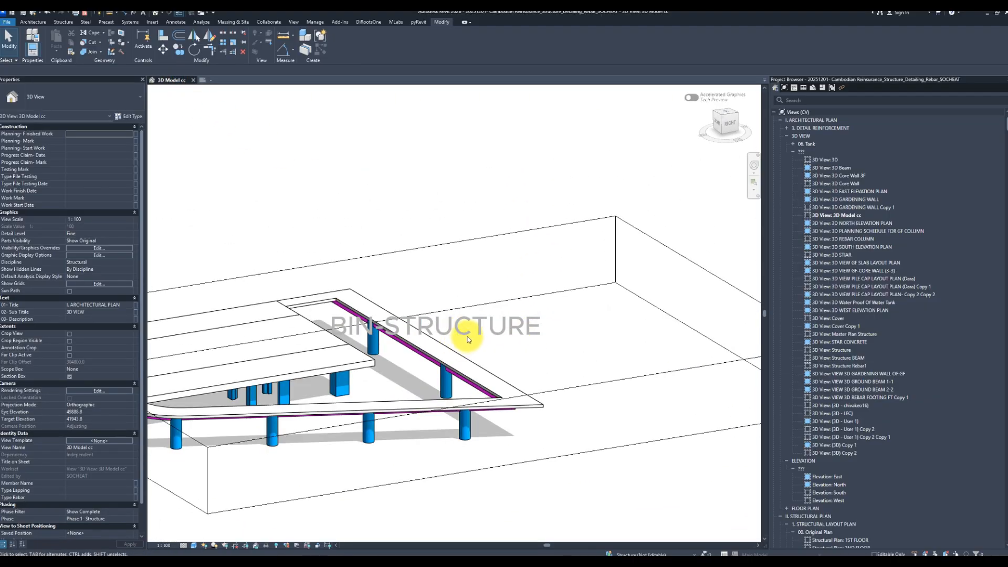
scroll(462, 330, up, 2)
key(e)
key(l)
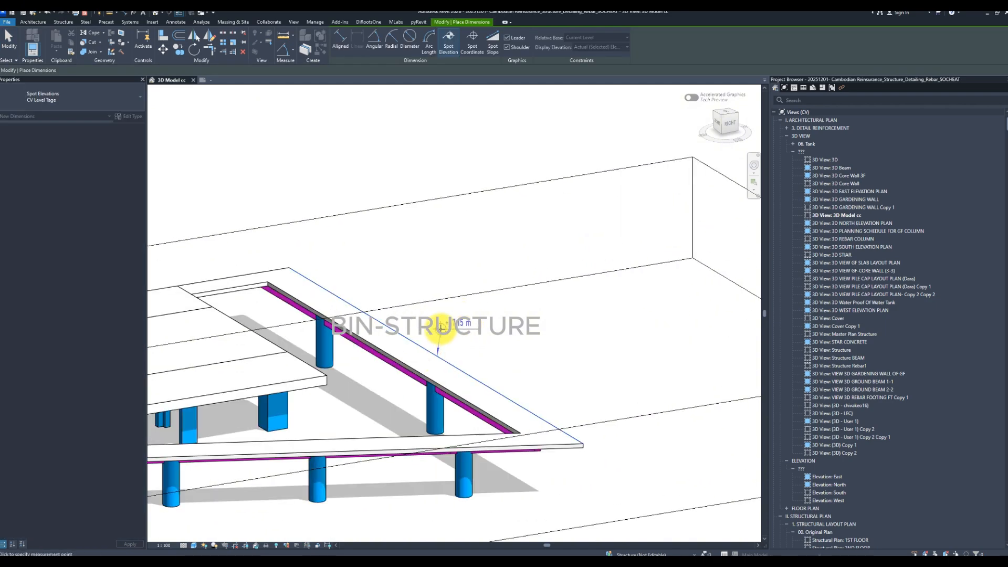
click(490, 329)
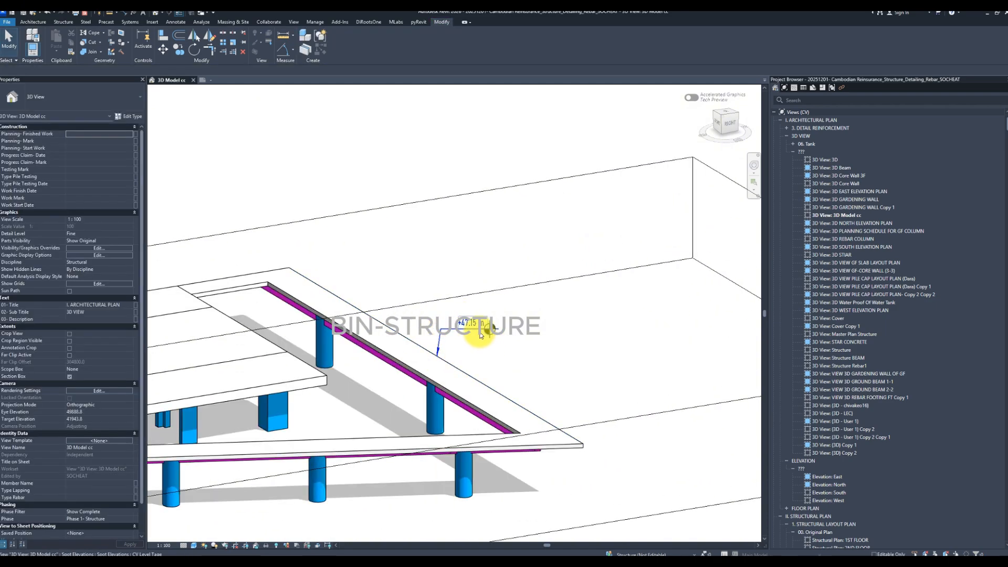
- Change the placed spot elevation's type to 01-SC Level Tage
click(105, 101)
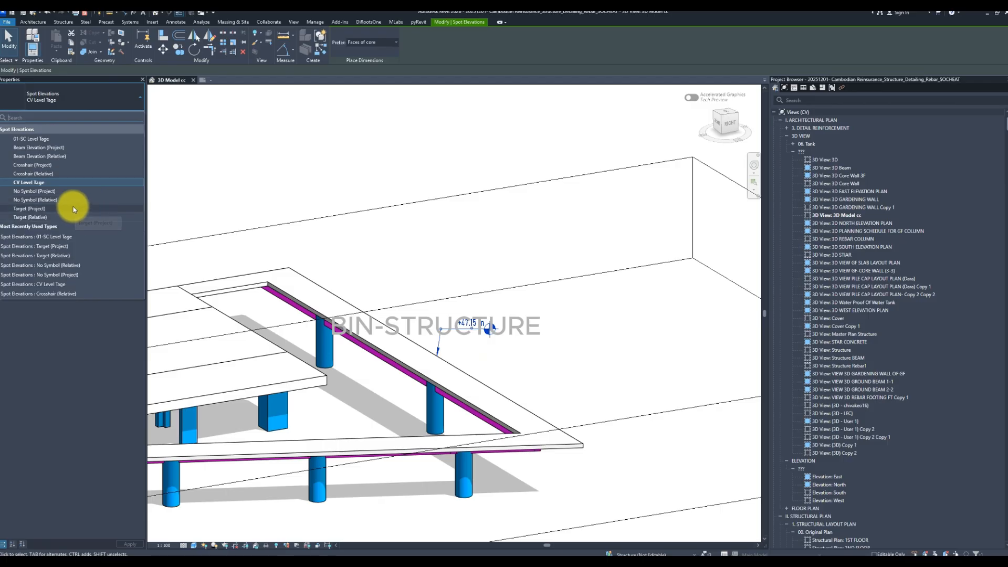
click(56, 143)
scroll(488, 331, up, 2)
scroll(496, 334, down, 1)
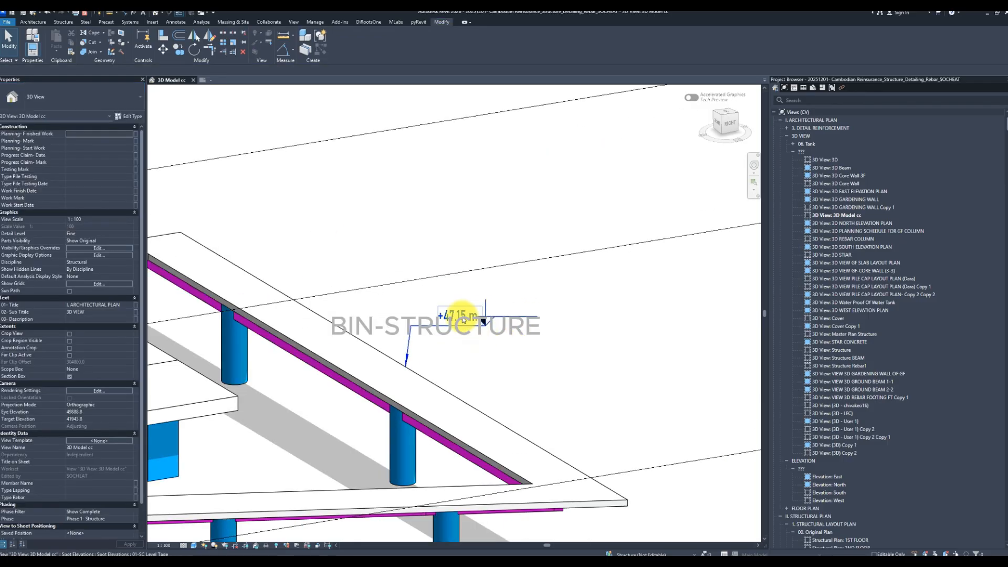
- In the 01-SC Level Tage type properties, choose 01-Spot-sing as the symbol and Project Base Point as the elevation base
click(129, 116)
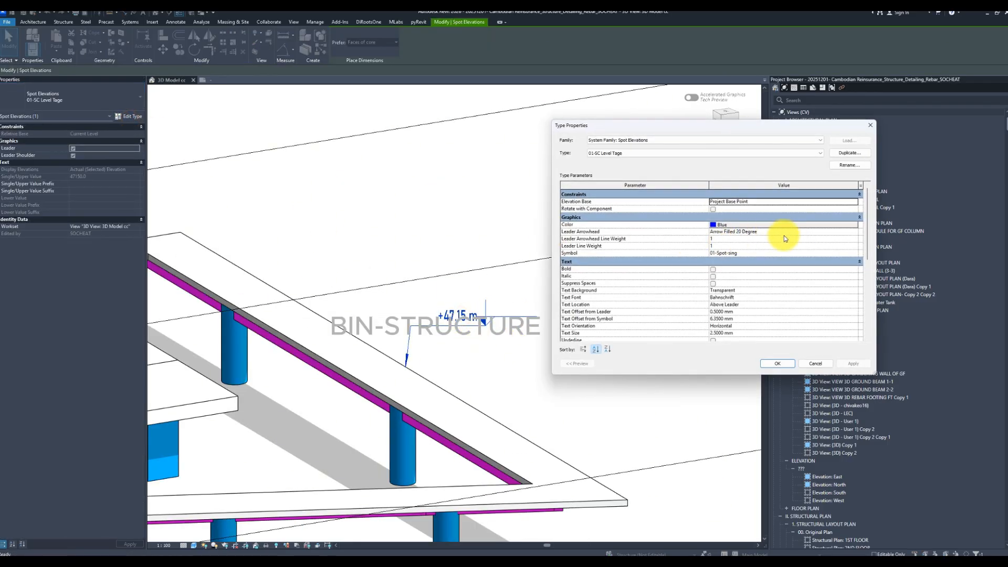
click(856, 253)
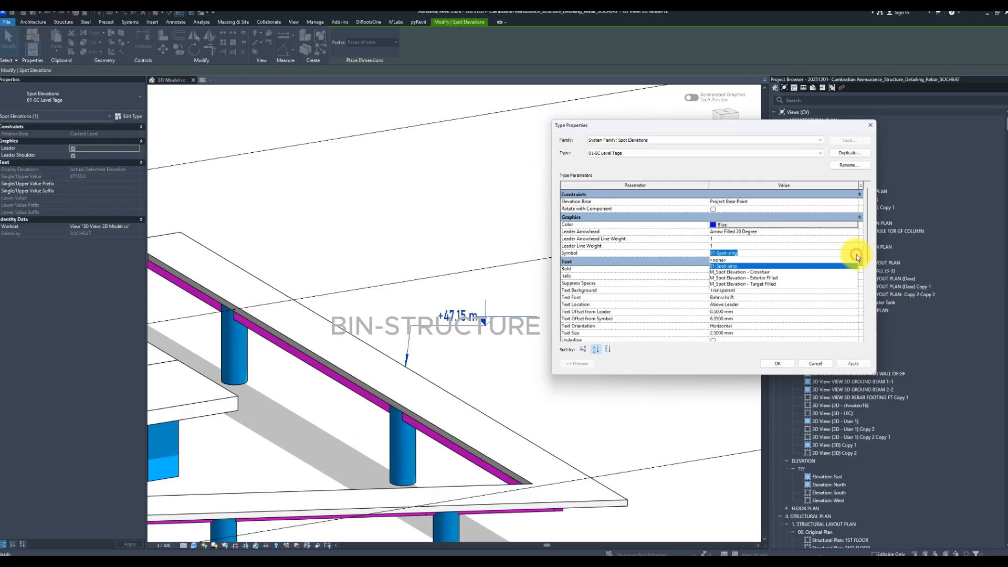
click(723, 268)
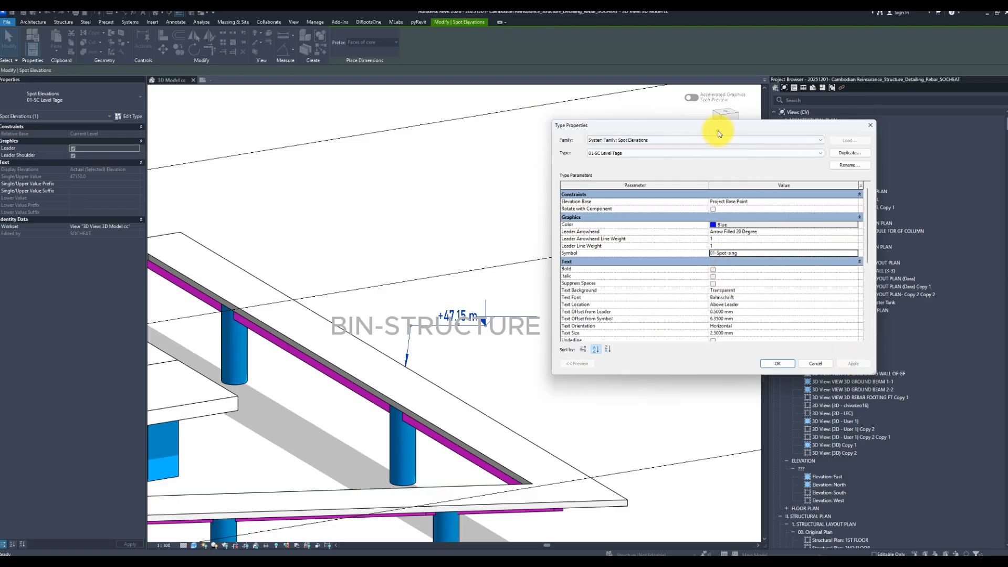
drag(718, 133, 503, 116)
click(642, 186)
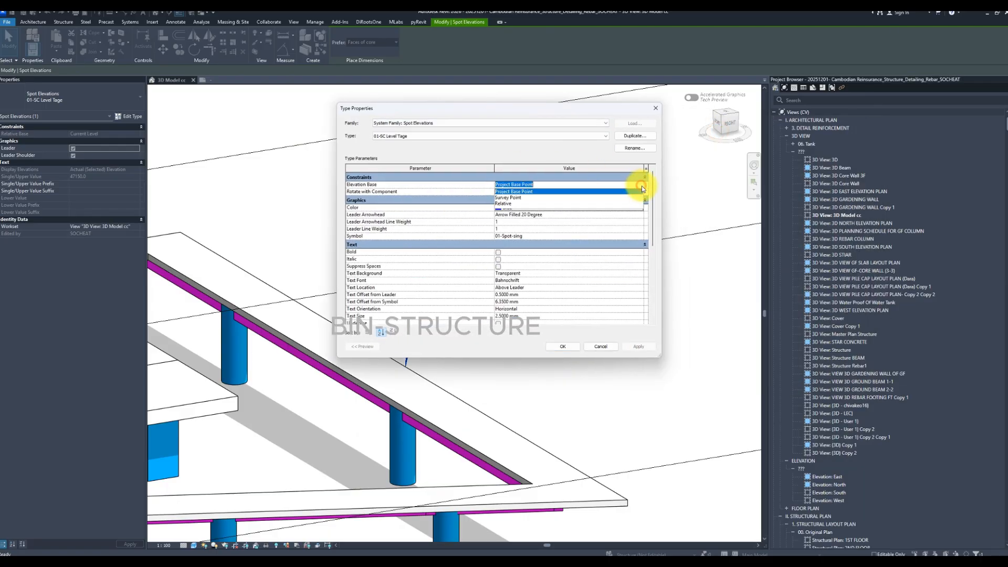
click(546, 183)
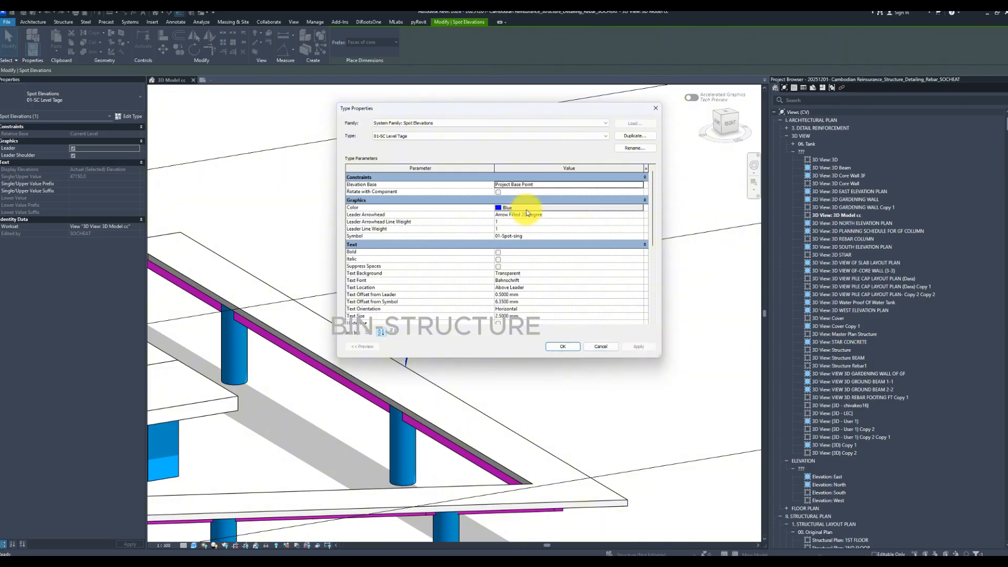
- Set the text background of the 01-SC Level Tage type to Opaque and accept the type properties
drag(549, 112, 802, 111)
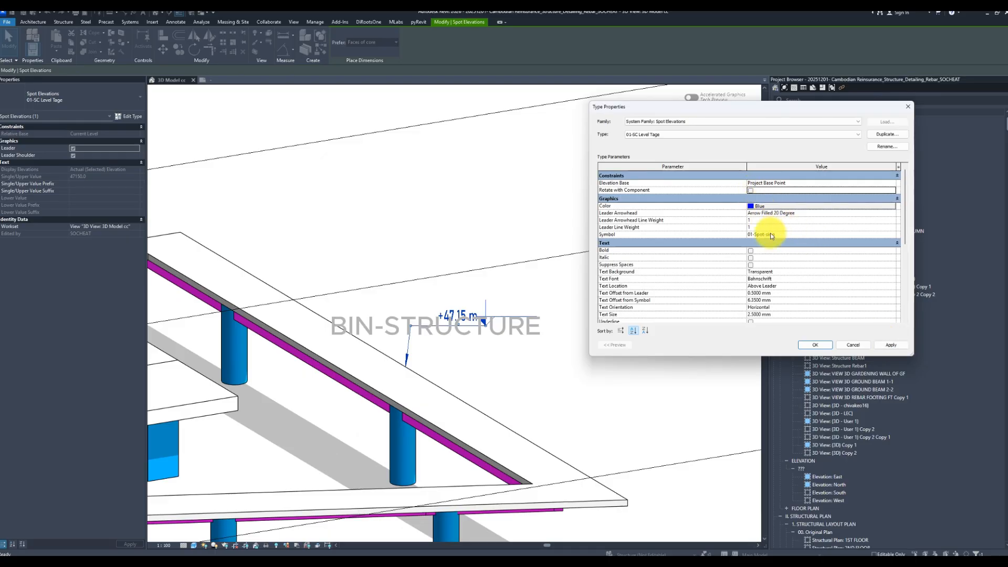
click(892, 272)
click(795, 279)
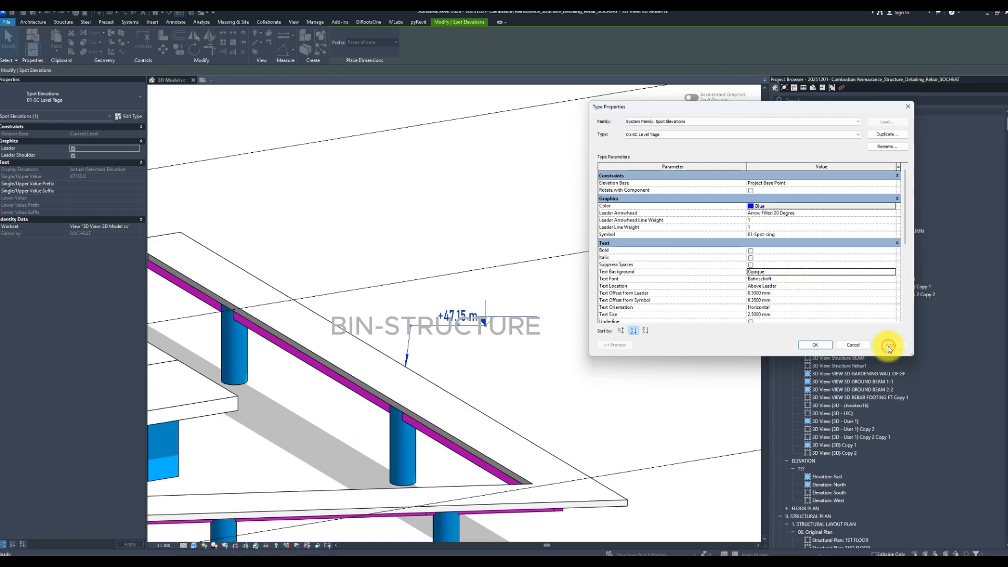
click(890, 345)
click(894, 275)
scroll(811, 311, down, 5)
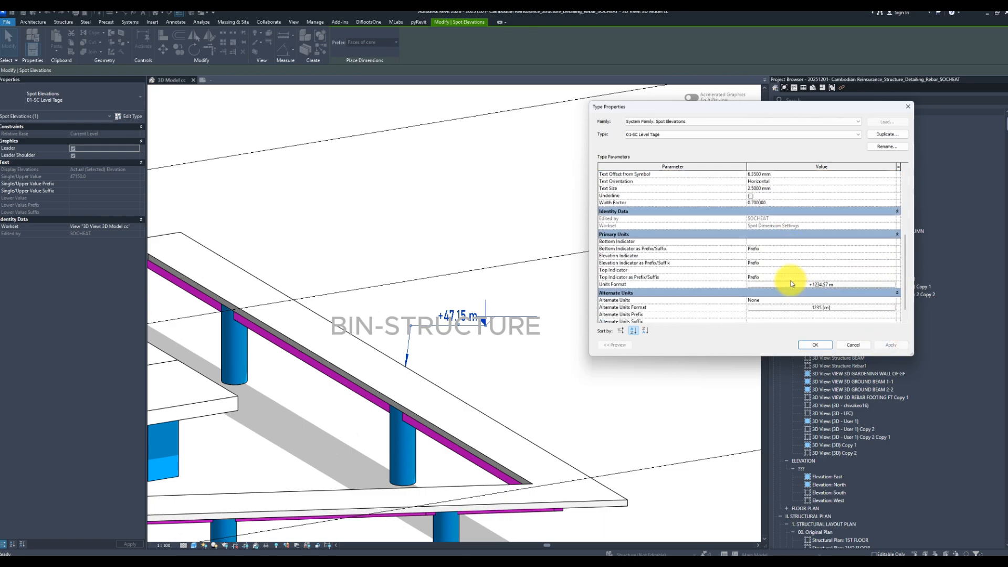
click(811, 345)
- Move the spot elevation's text to the other side of the symbol so it sits above the horizontal line
scroll(496, 321, up, 6)
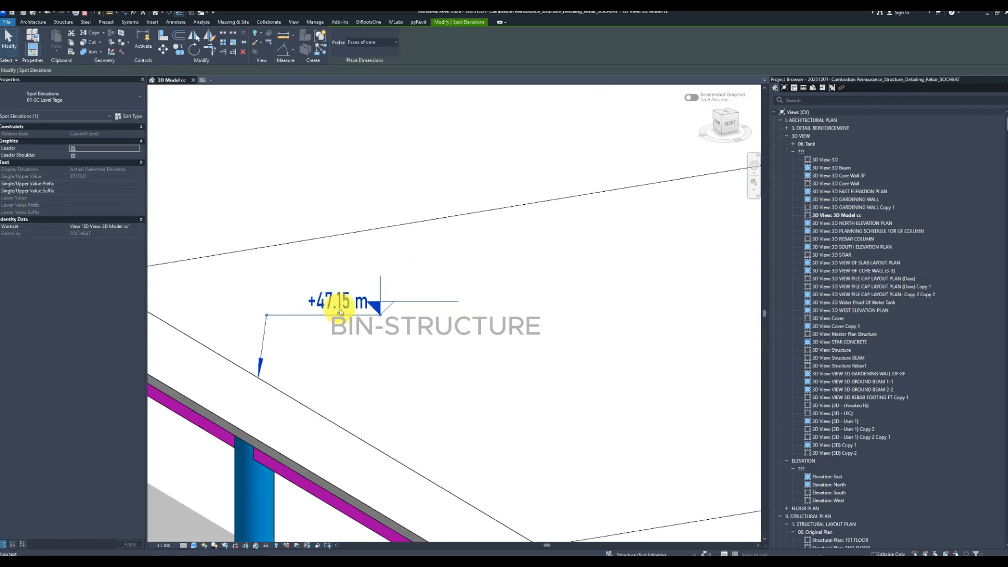
drag(367, 300, 443, 331)
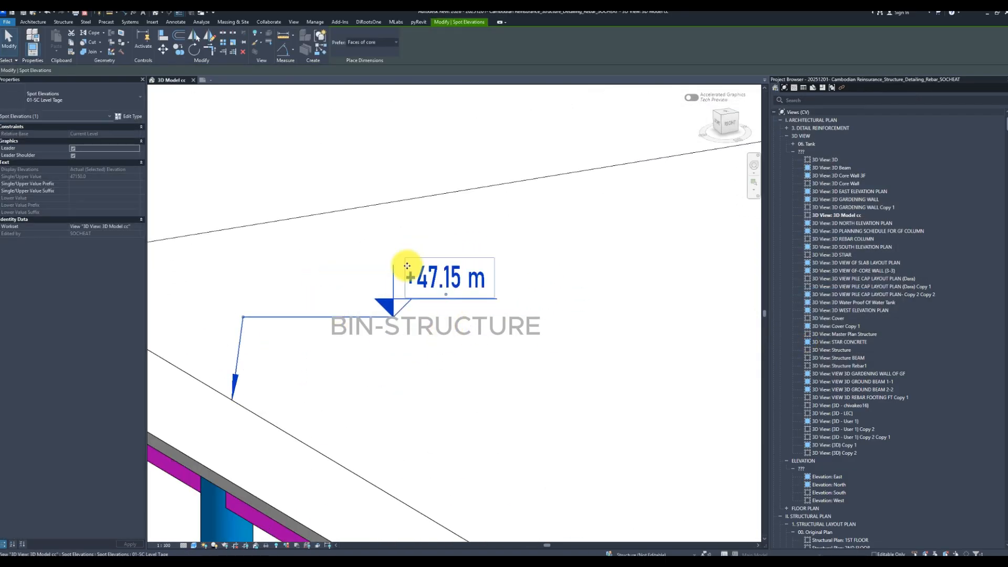
click(382, 156)
scroll(388, 162, down, 1)
middle_drag(453, 215, 510, 203)
scroll(436, 268, down, 1)
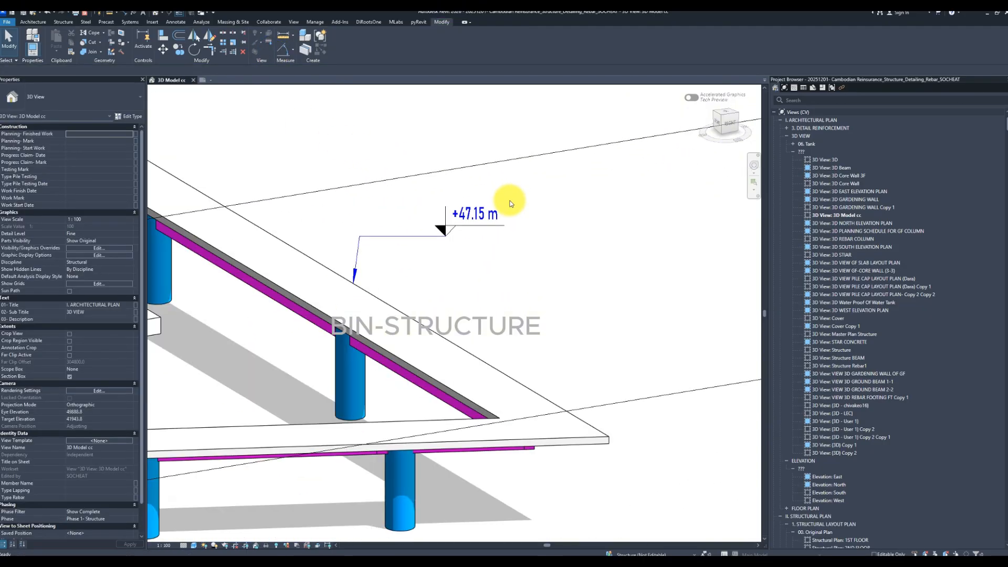
- Turn off the leader of the spot elevation so its symbol sits directly on the slab edge
click(467, 226)
middle_drag(467, 231, 461, 286)
drag(353, 291, 347, 297)
click(72, 149)
click(376, 293)
scroll(359, 335, up, 1)
scroll(358, 335, up, 1)
middle_drag(359, 335, 405, 302)
scroll(396, 329, down, 3)
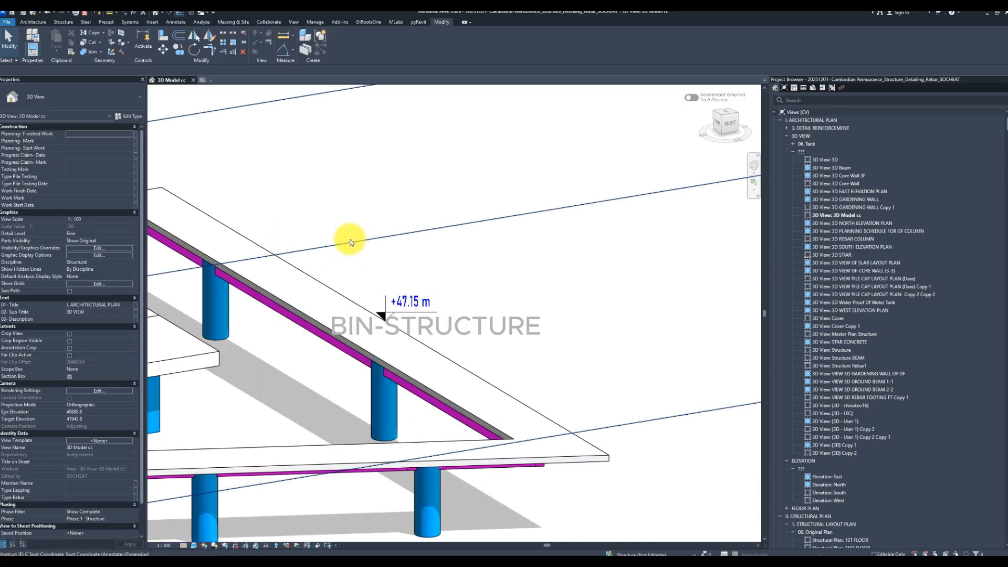
- Try to place a second spot elevation of type 01-SC Level Tage on the slab's inner edge
key(e)
key(l)
click(79, 96)
click(39, 139)
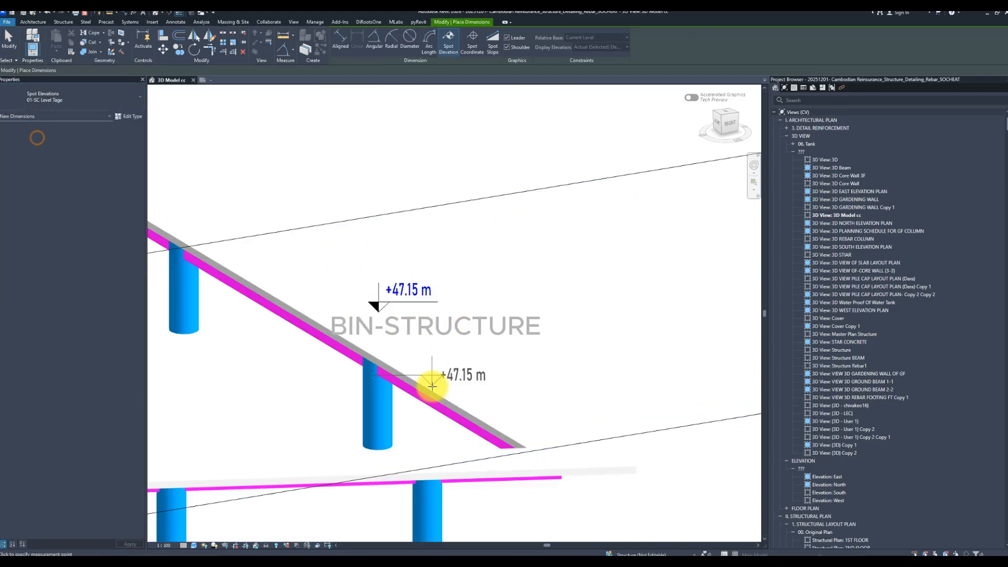
scroll(460, 405, up, 2)
click(461, 406)
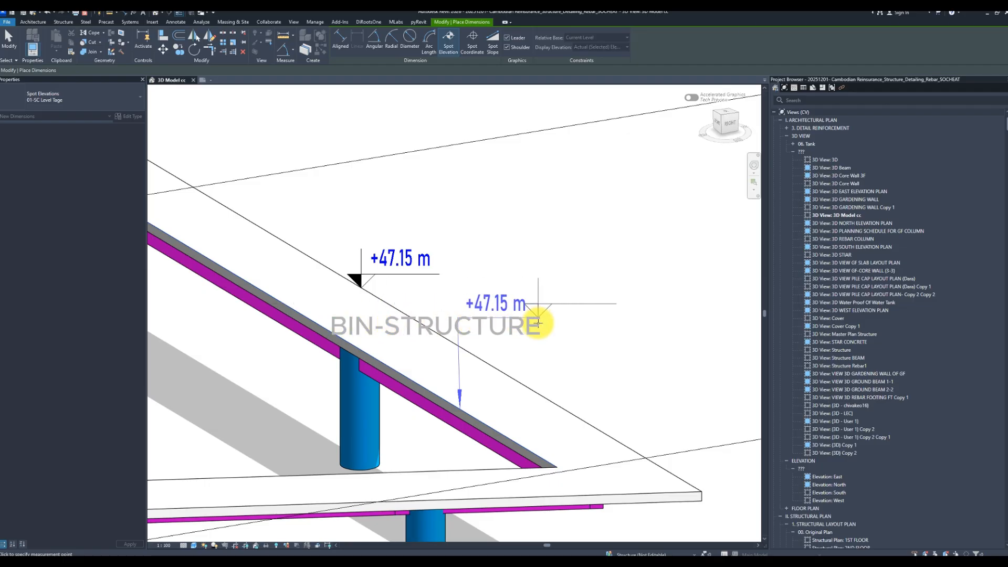
middle_drag(494, 320, 460, 351)
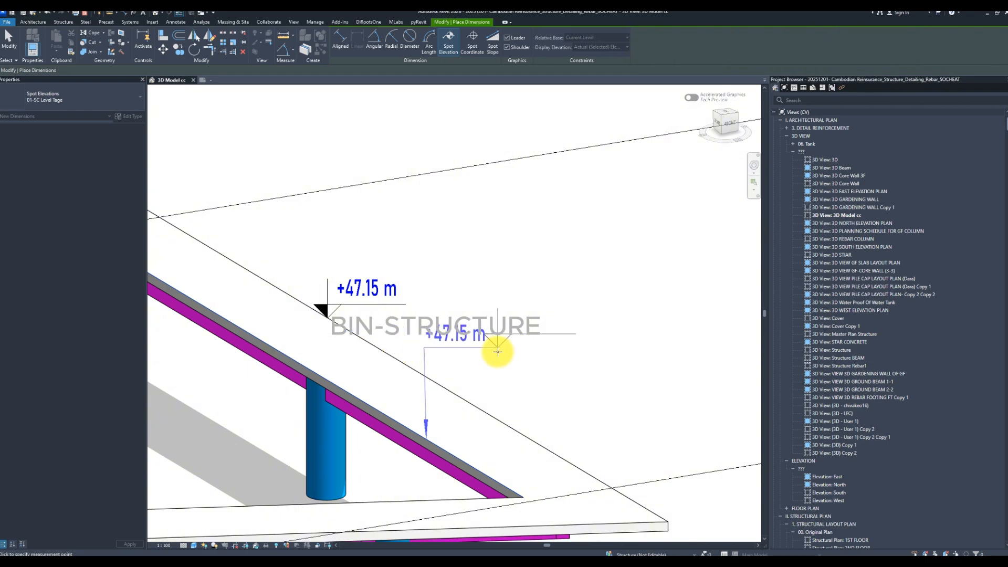
key(Escape)
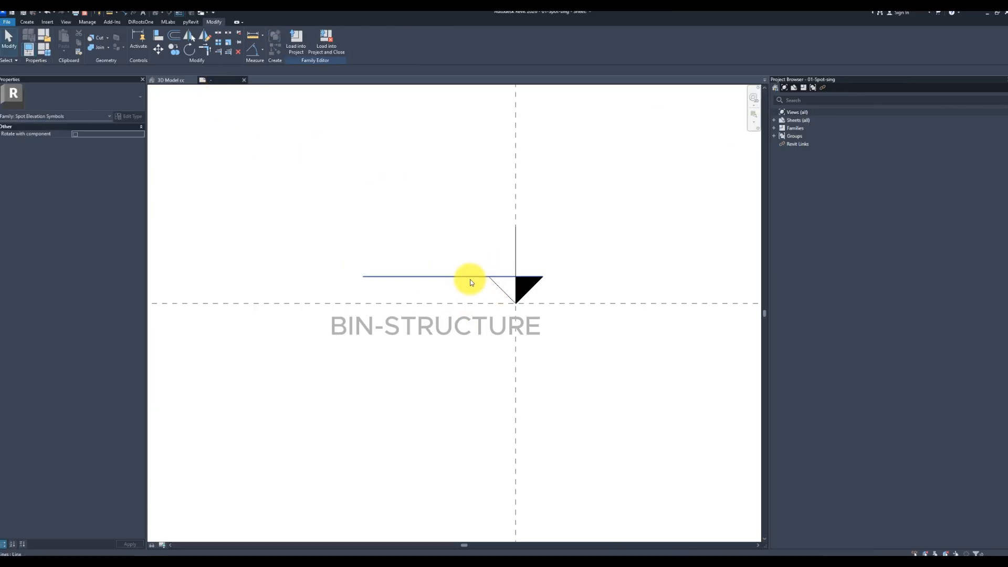
- In the 01-Spot-sing family, mirror the horizontal line about the vertical line so a copy extends to the right
click(471, 283)
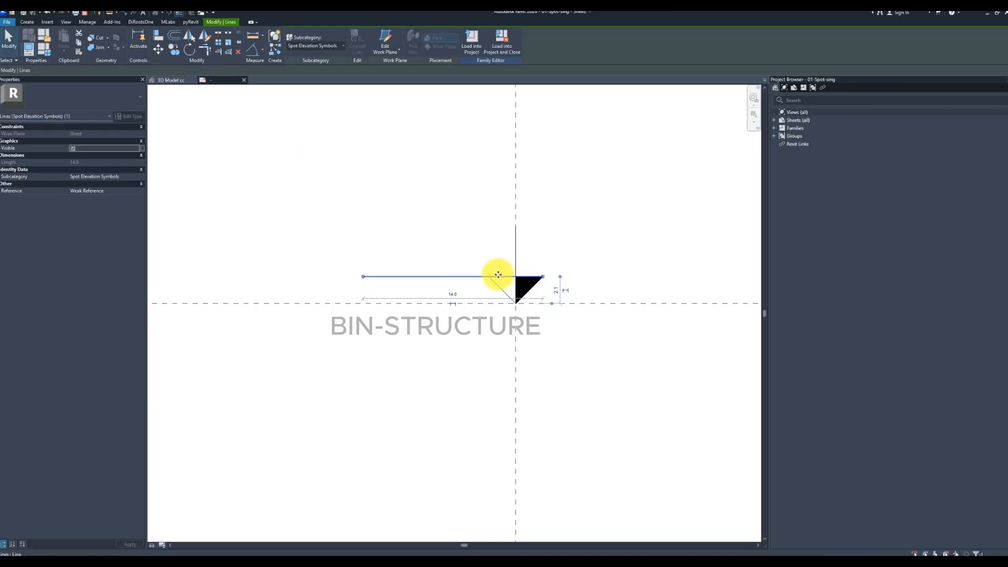
key(m)
key(m)
click(515, 254)
key(Escape)
- Delete the original horizontal line that extends to the left of the triangle
click(468, 277)
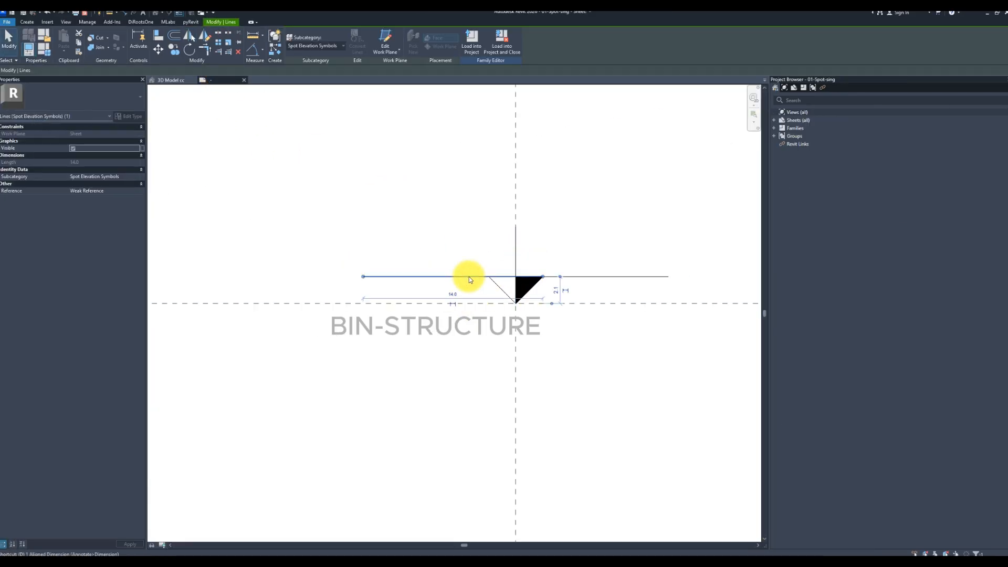
key(Delete)
middle_drag(492, 248, 398, 244)
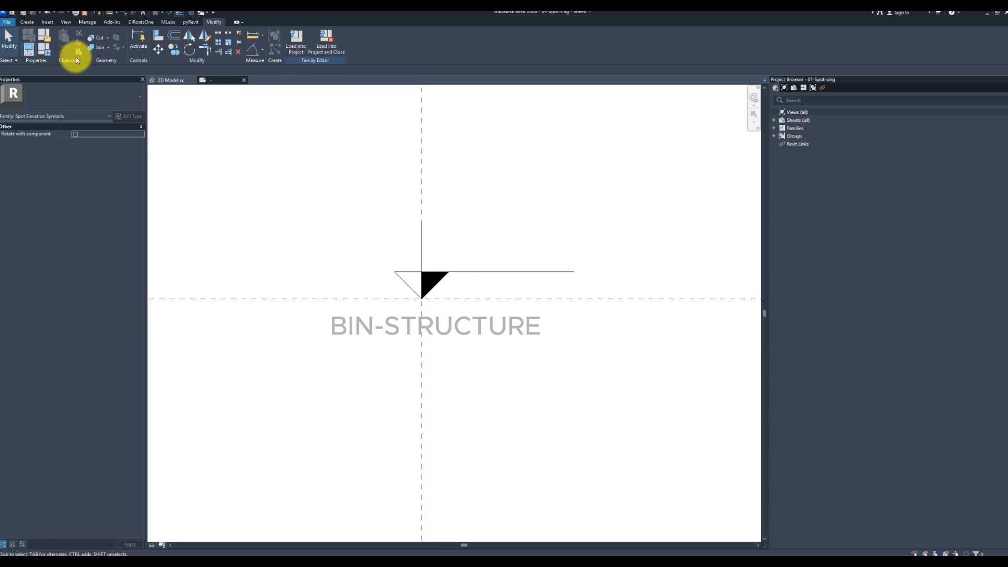
- Save the edited family under the same name, 01-Spot-sing, in the 03-Family folder with the file save options accepted
click(6, 22)
mouse_move(25, 116)
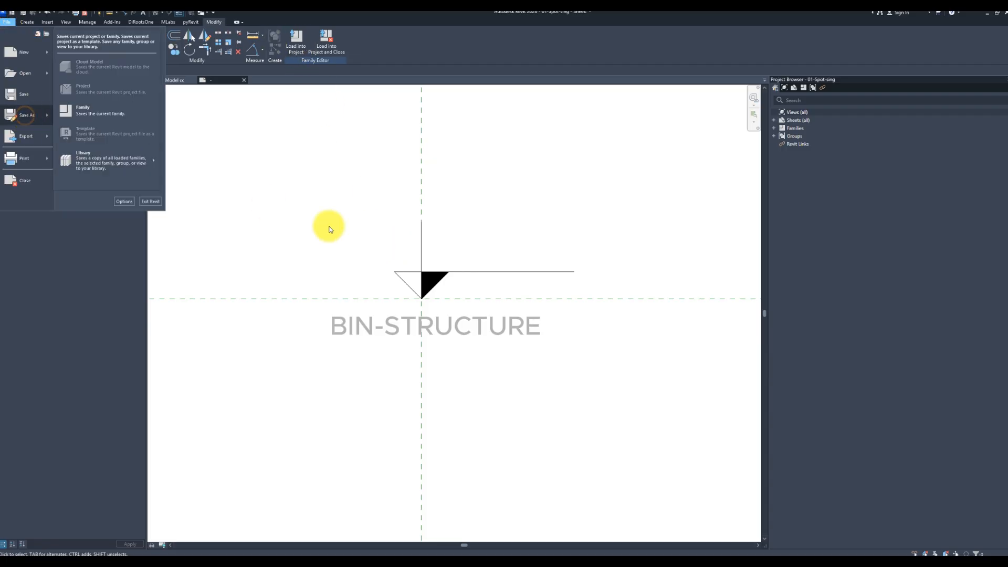
click(99, 114)
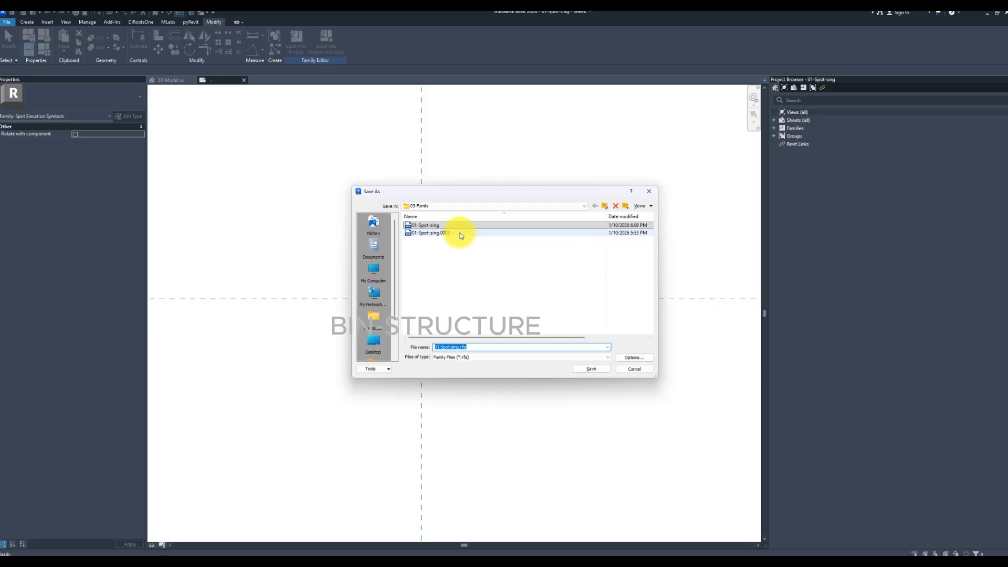
click(634, 357)
click(510, 337)
click(590, 368)
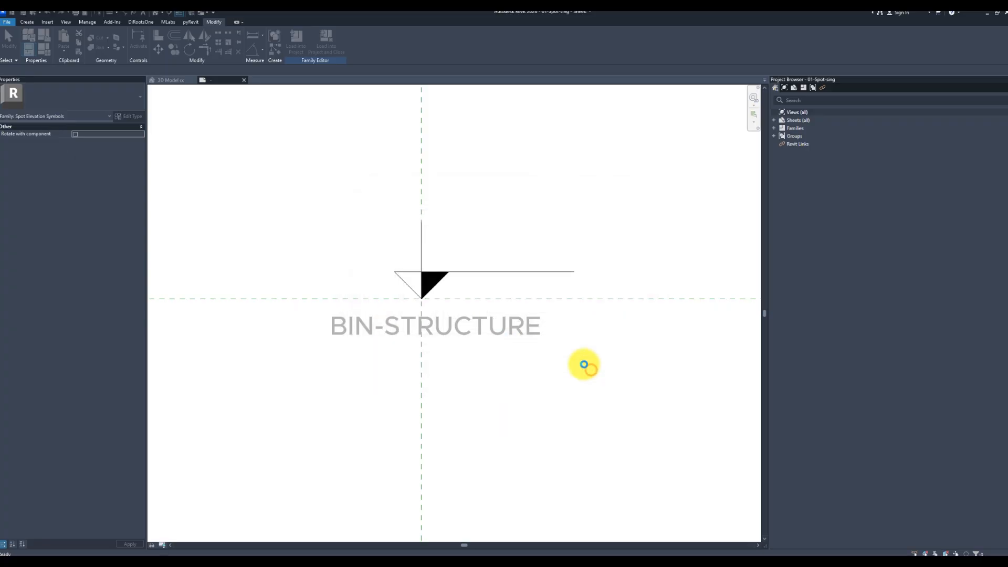
- Load the edited 01-Spot-sing family into the project and delete the existing spot elevation on the slab edge
click(290, 41)
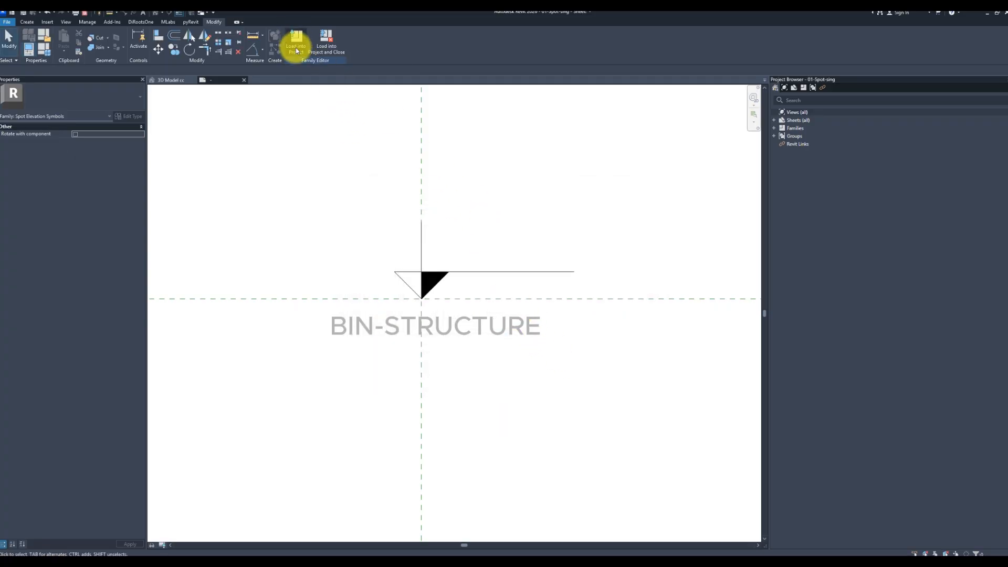
click(443, 263)
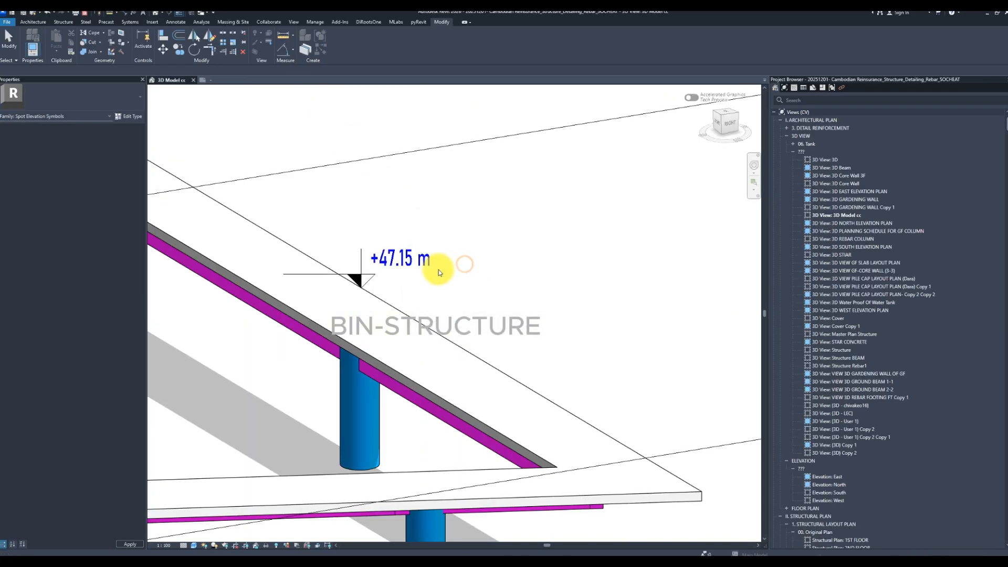
scroll(457, 273, up, 3)
click(448, 251)
key(Delete)
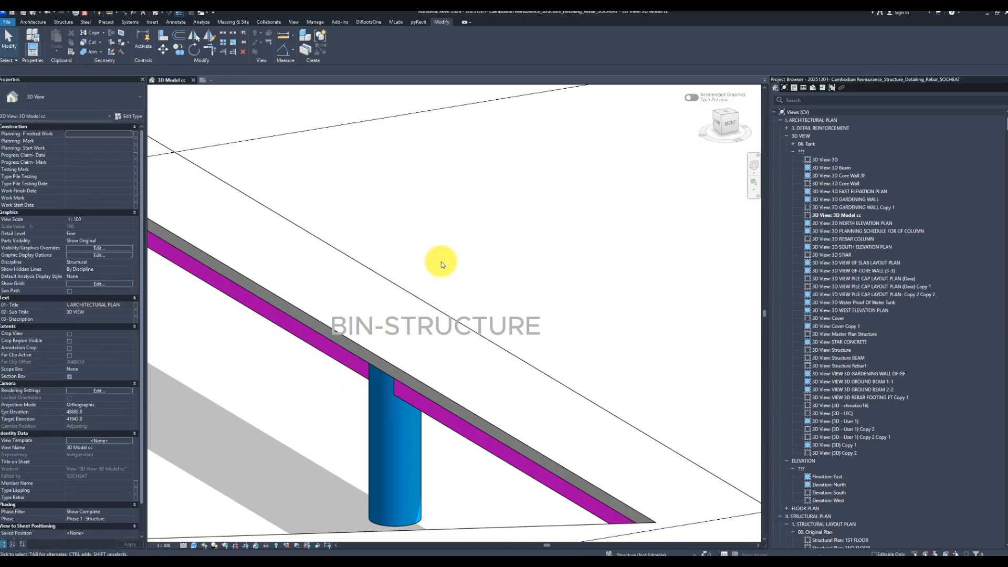
- Place a new 01-SC Level Tage spot elevation with a vertical leader on the slab's outer edge
key(e)
key(l)
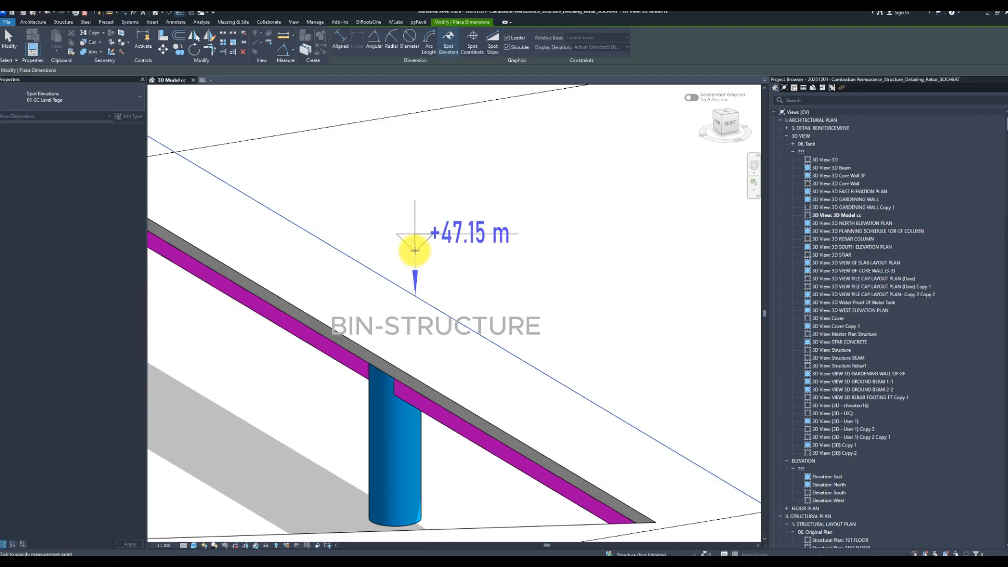
click(414, 232)
click(414, 232)
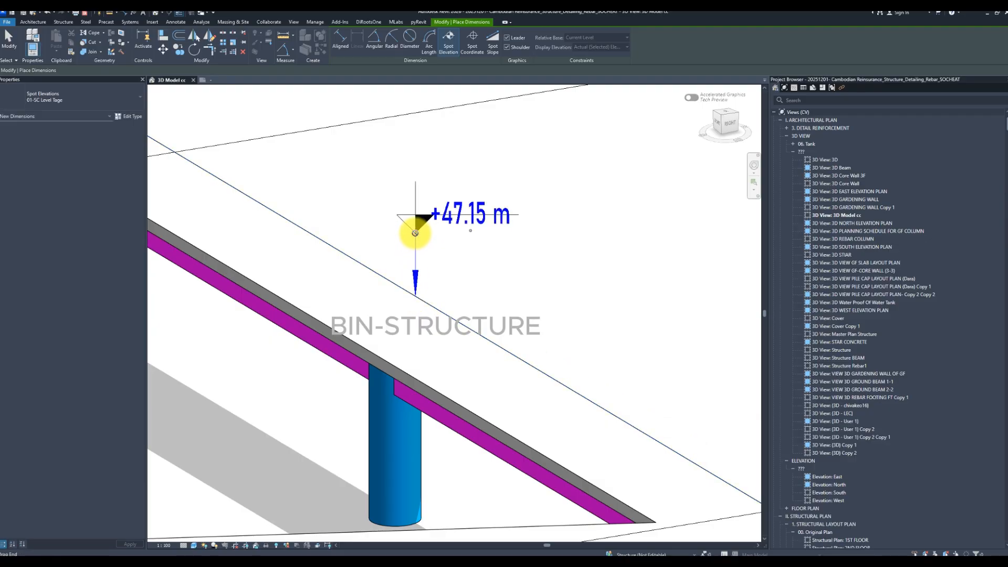
middle_drag(463, 245, 487, 326)
key(Escape)
- Move the spot elevation's text so it sits above the symbol's horizontal line
scroll(487, 314, up, 2)
click(489, 296)
drag(499, 316, 493, 351)
key(Escape)
scroll(496, 357, down, 3)
click(495, 296)
scroll(493, 300, up, 2)
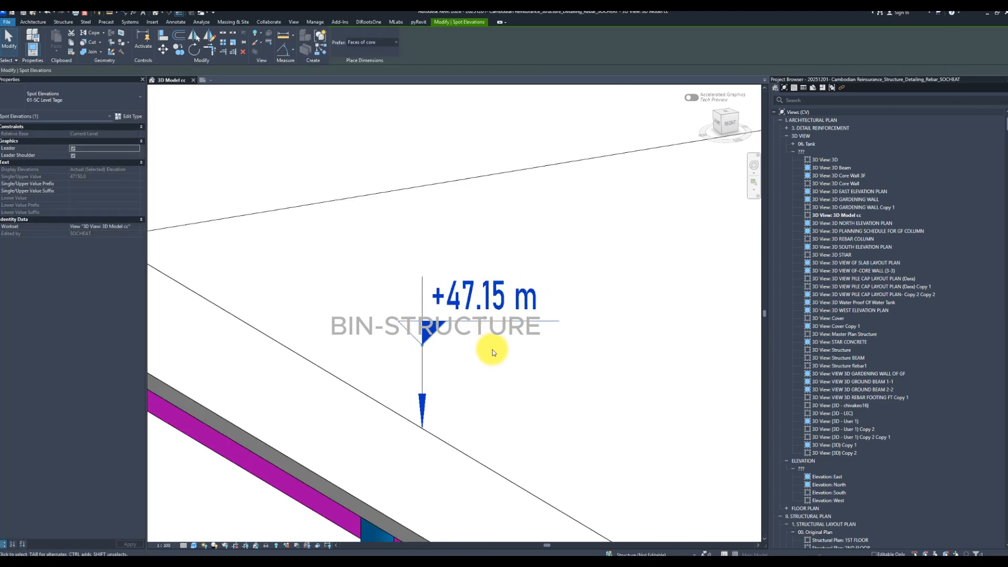
- Turn off the leader shoulder and the leader of the placed spot elevation
click(592, 265)
scroll(592, 265, down, 1)
middle_drag(603, 272, 571, 273)
middle_drag(501, 351, 480, 326)
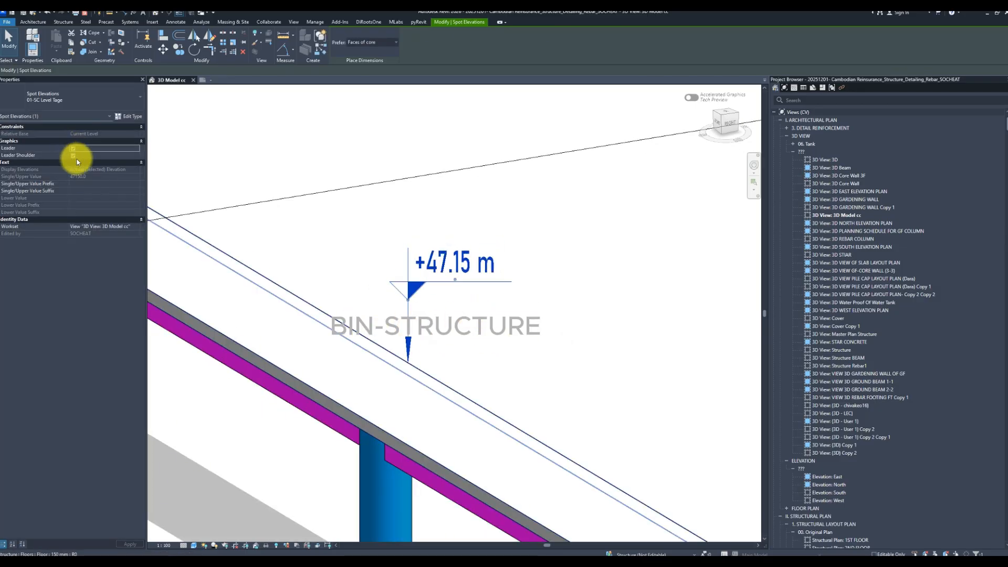
click(73, 156)
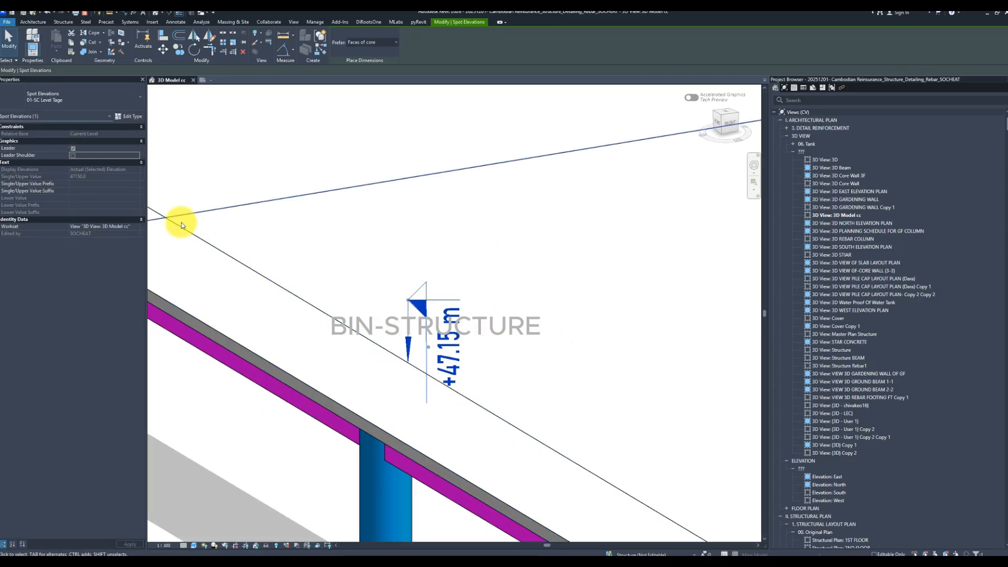
click(73, 149)
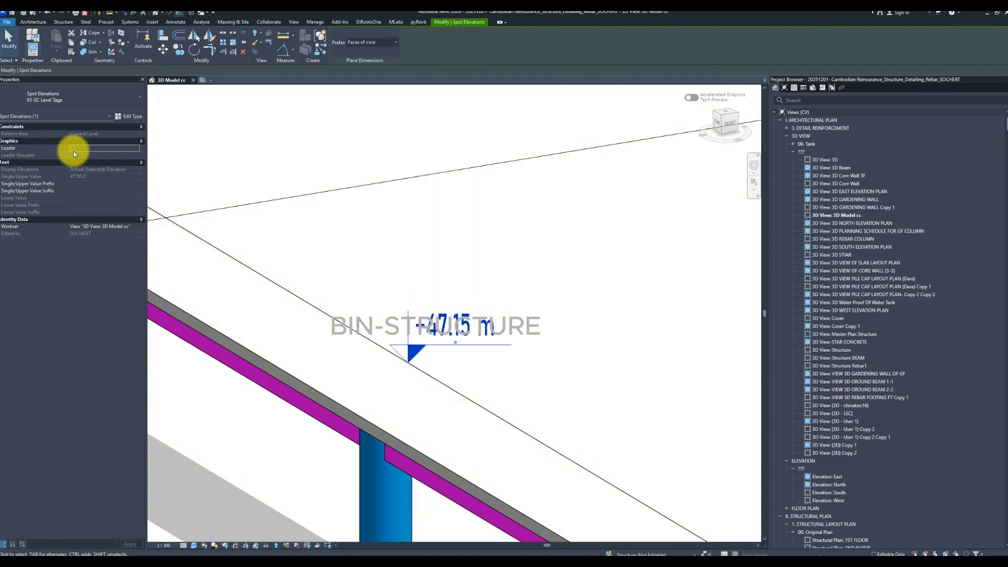
click(468, 359)
- Flip the spot elevation so its text and horizontal line extend to the left of the measured point
scroll(470, 358, down, 6)
shift+middle_drag(472, 359, 513, 387)
scroll(513, 387, up, 6)
click(530, 341)
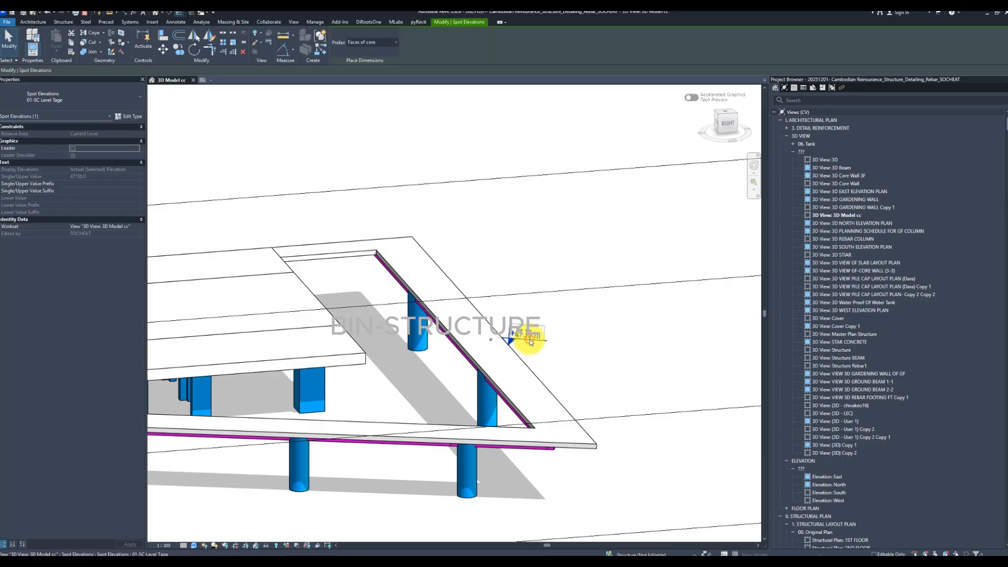
scroll(531, 342, up, 2)
key(Escape)
click(509, 336)
click(529, 325)
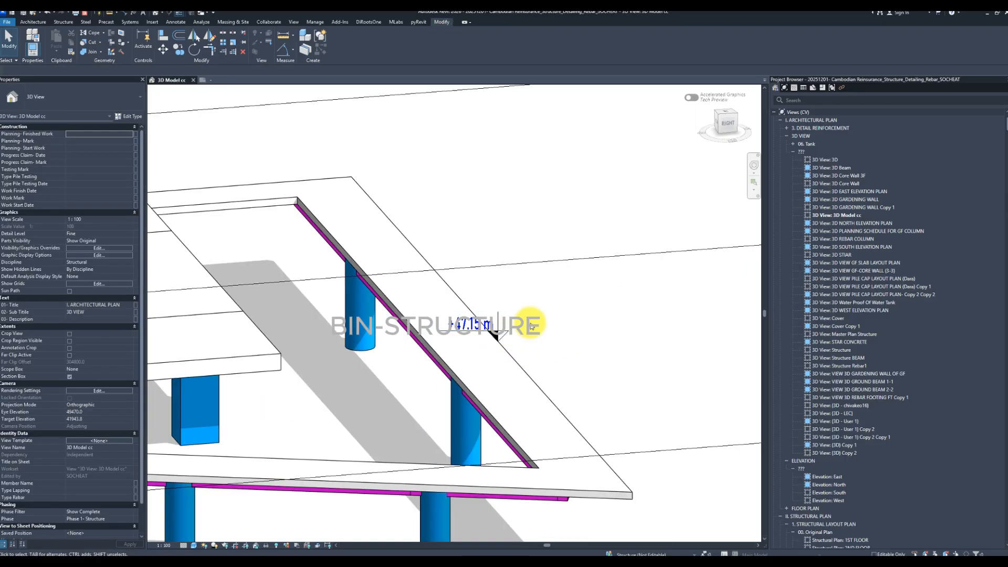
scroll(529, 324, up, 1)
click(499, 332)
scroll(497, 333, up, 3)
drag(514, 339, 446, 285)
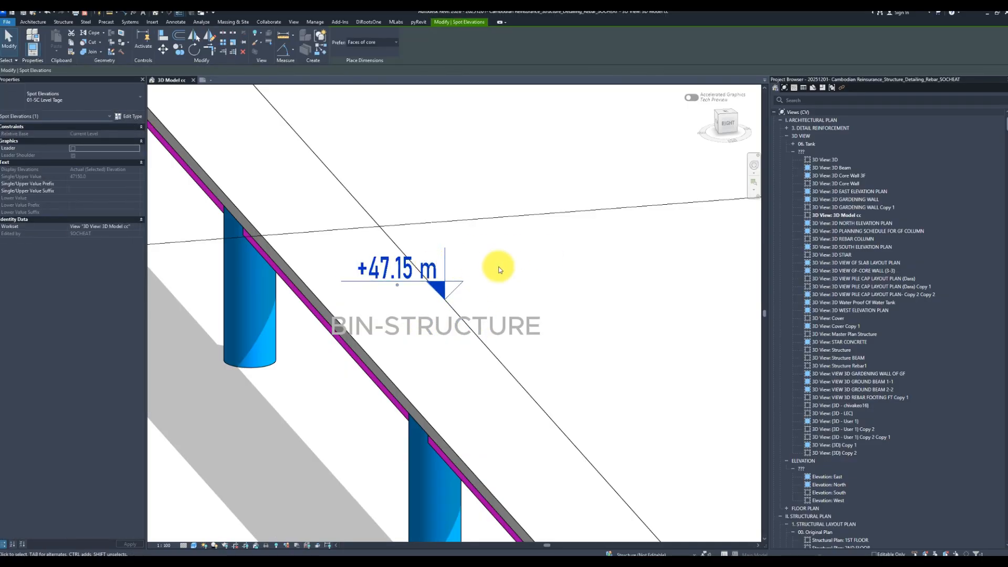
- Turn the leader of the flipped spot elevation back on
click(74, 149)
click(321, 270)
scroll(452, 267, up, 2)
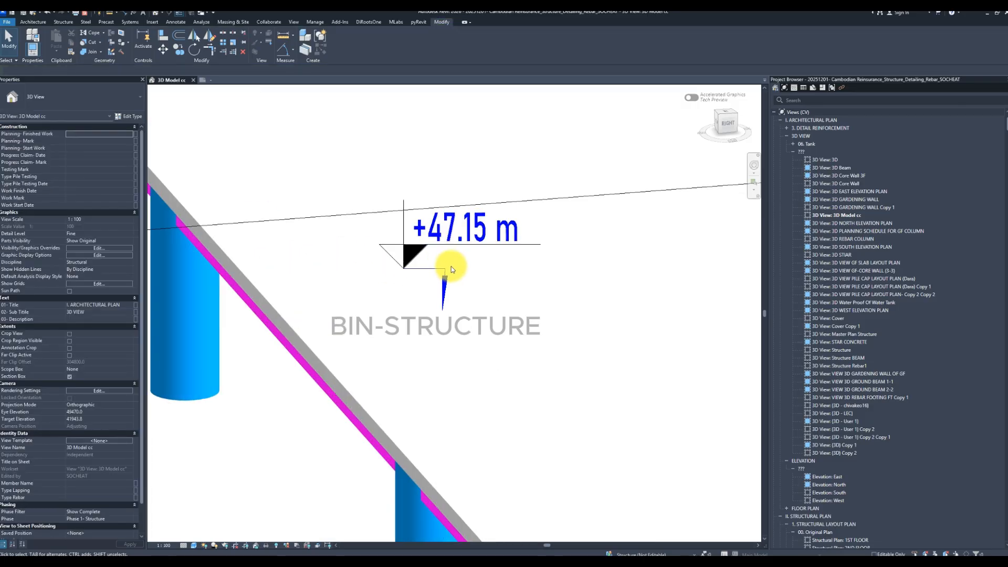